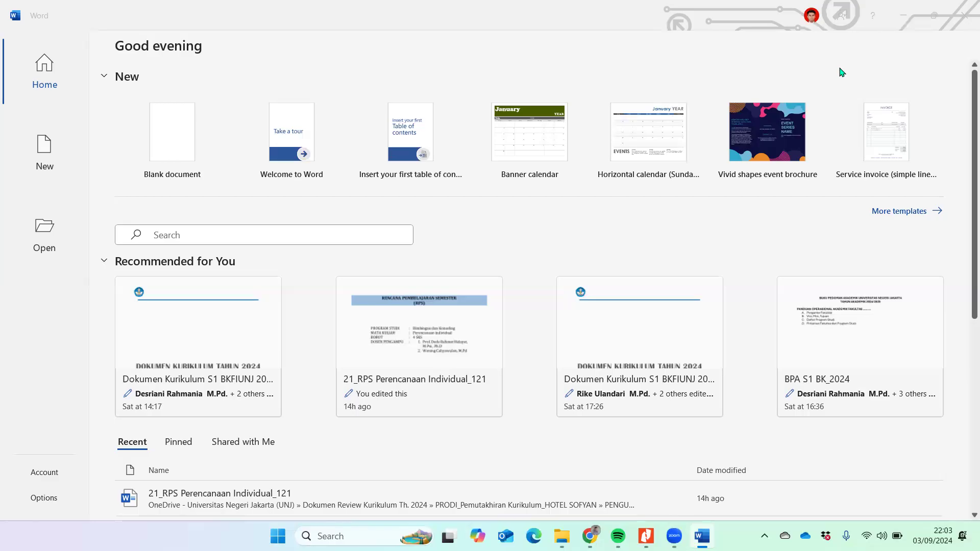
Step: Create a new blank document
{"action": "left_click", "coordinate": [46, 156]}
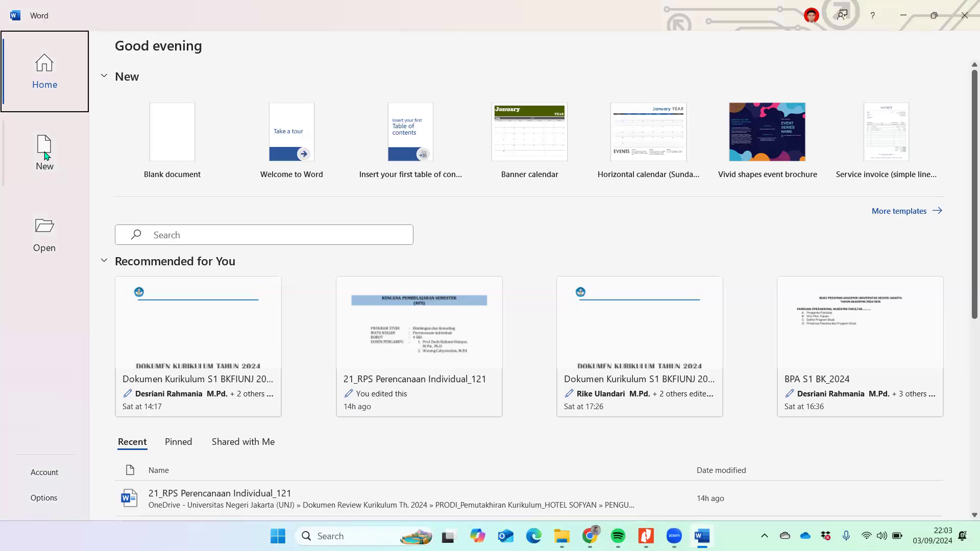
{"action": "left_click", "coordinate": [162, 150]}
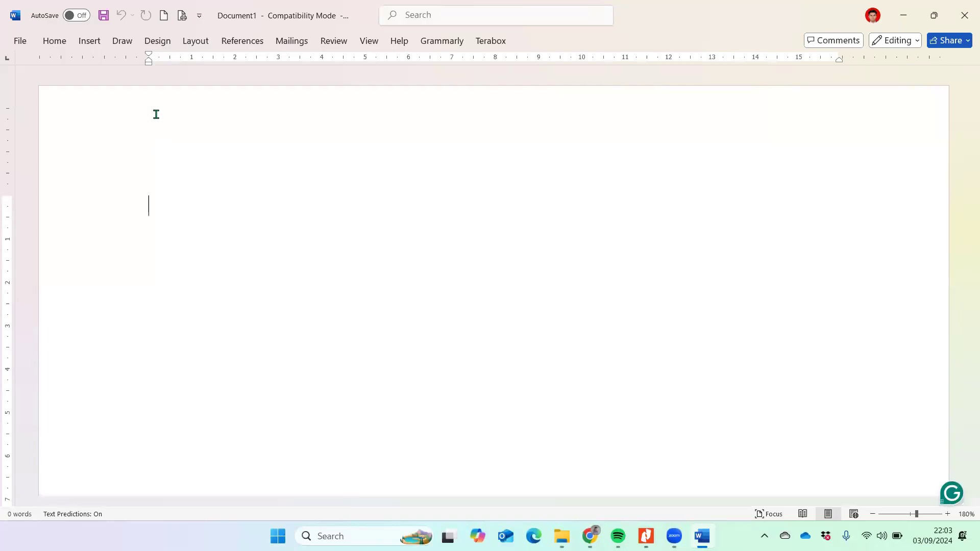
Step: Set the document's font to Times New Roman
{"action": "left_click", "coordinate": [54, 42]}
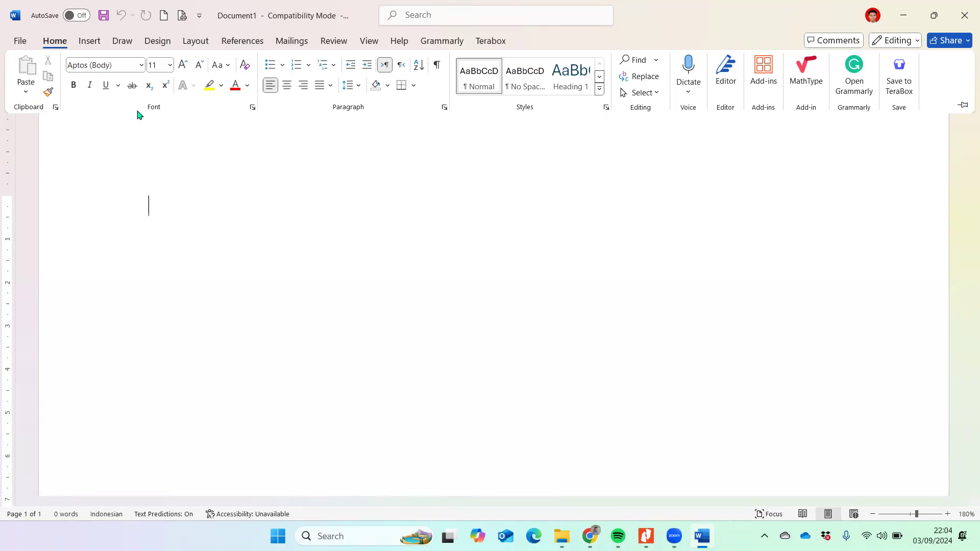
{"action": "left_click", "coordinate": [142, 71]}
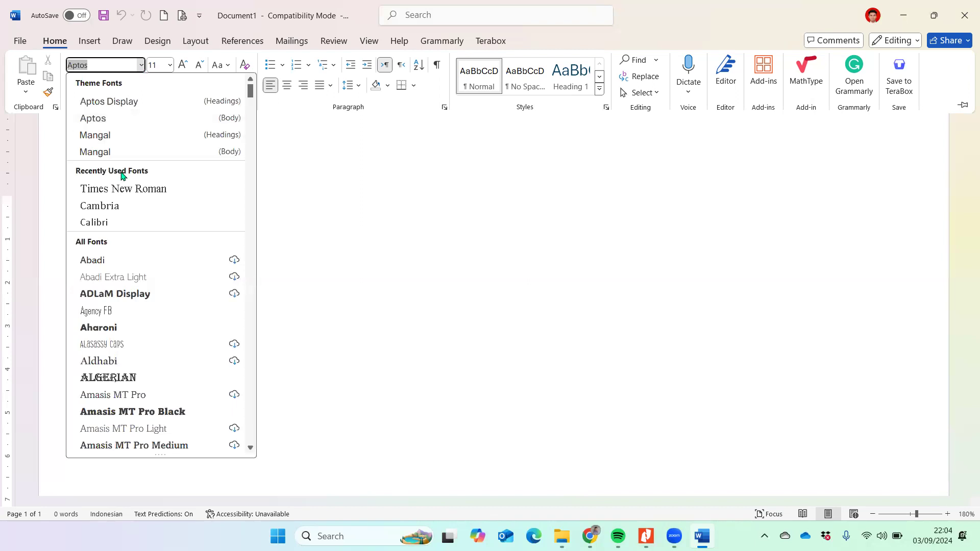
{"action": "mouse_move", "coordinate": [251, 95]}
{"action": "left_mouse_down"}
{"action": "mouse_move", "coordinate": [252, 153]}
{"action": "mouse_move", "coordinate": [252, 87]}
{"action": "left_mouse_up"}
{"action": "left_click", "coordinate": [112, 66]}
{"action": "key", "text": "BackSpace"}
{"action": "key", "text": "BackSpace"}
{"action": "key", "text": "BackSpace"}
{"action": "key", "text": "BackSpace"}
{"action": "key", "text": "BackSpace"}
{"action": "type", "text": "Times New Roman"}
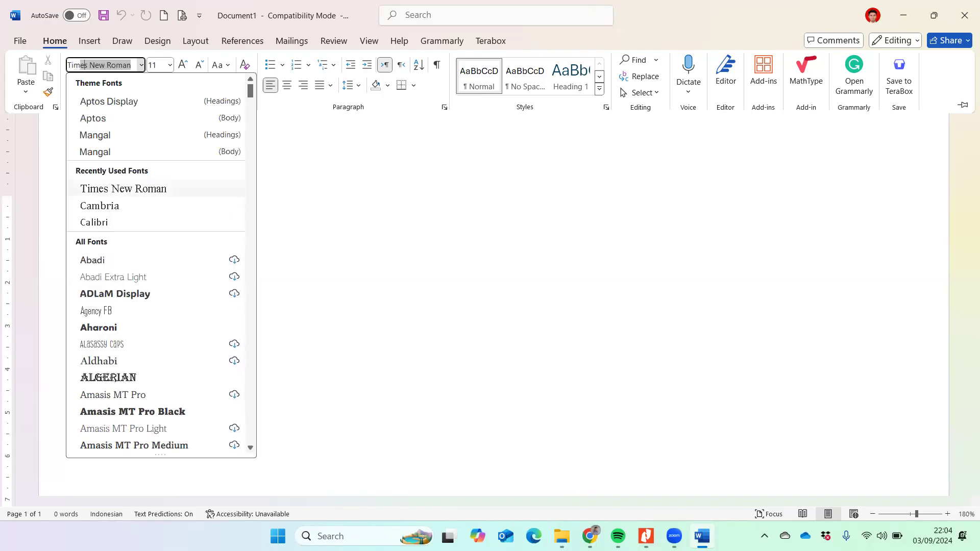
{"action": "key", "text": "Return"}
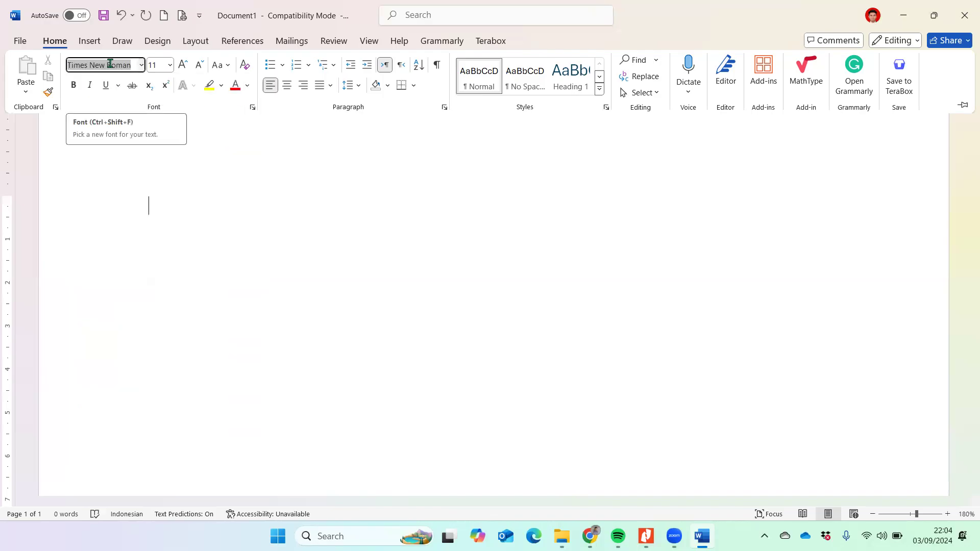
{"action": "left_click", "coordinate": [132, 65]}
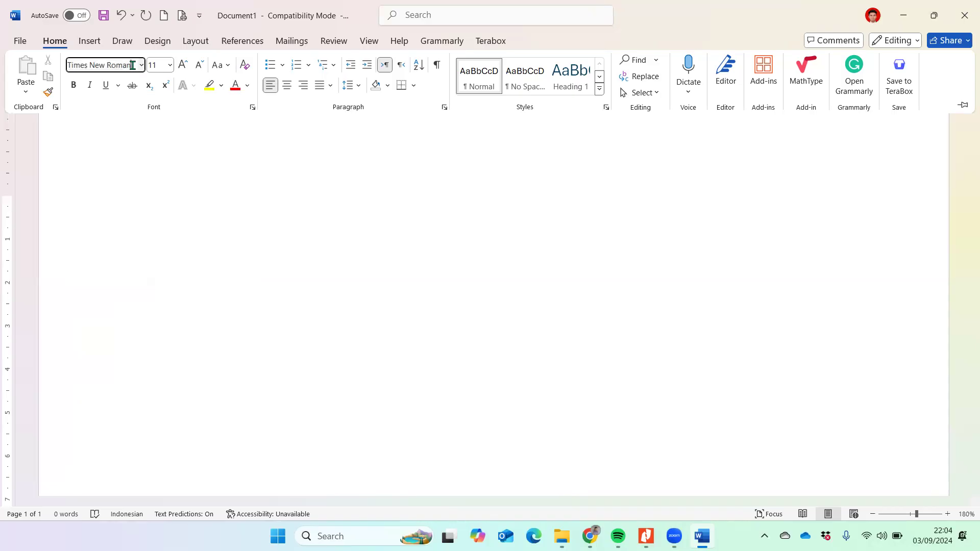
Step: Set the font size to 12, and demonstrate enlarging it to 14 and reducing it back to 12
{"action": "left_click", "coordinate": [171, 65]}
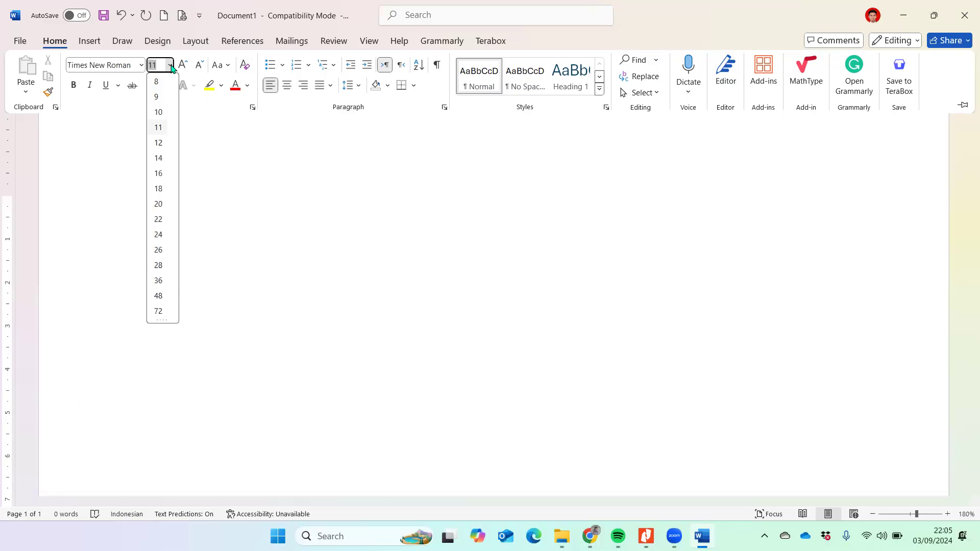
{"action": "left_click", "coordinate": [159, 143]}
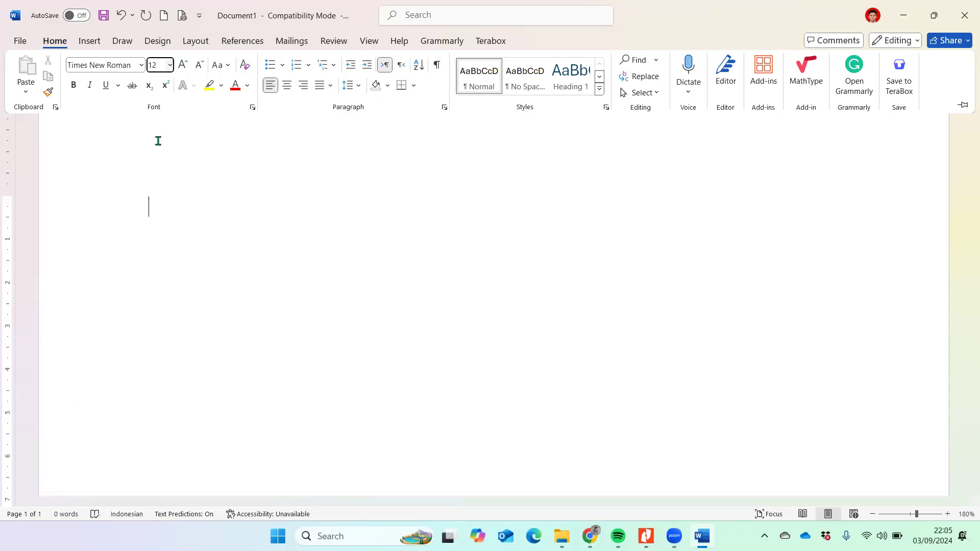
{"action": "left_click", "coordinate": [189, 74]}
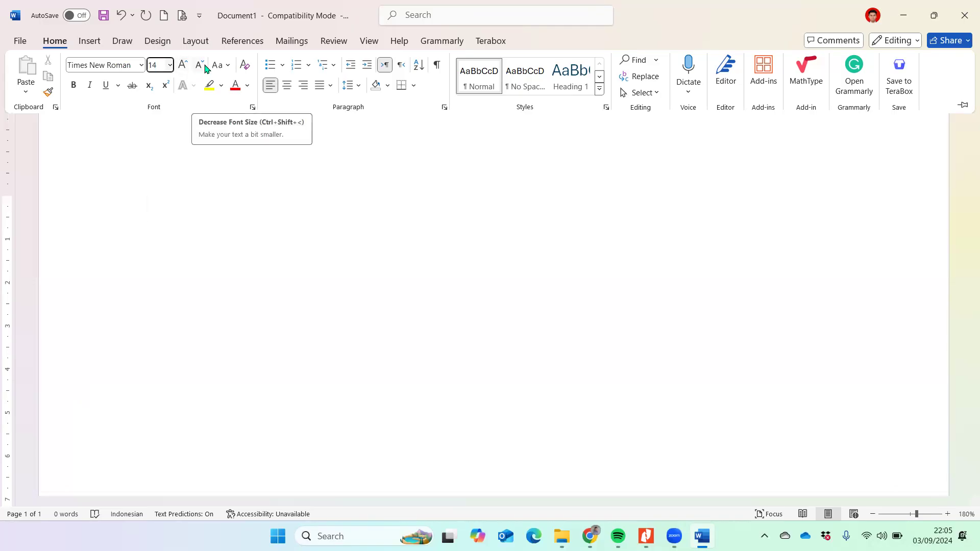
{"action": "left_click", "coordinate": [206, 69]}
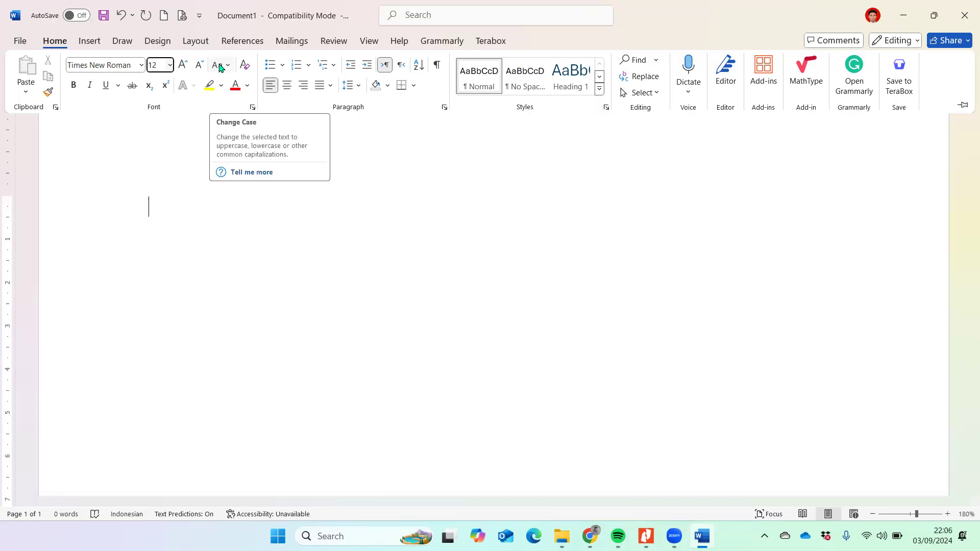
Step: Enter the sample word "unj" in lowercase on the first line and delete it again
{"action": "type", "text": "un"}
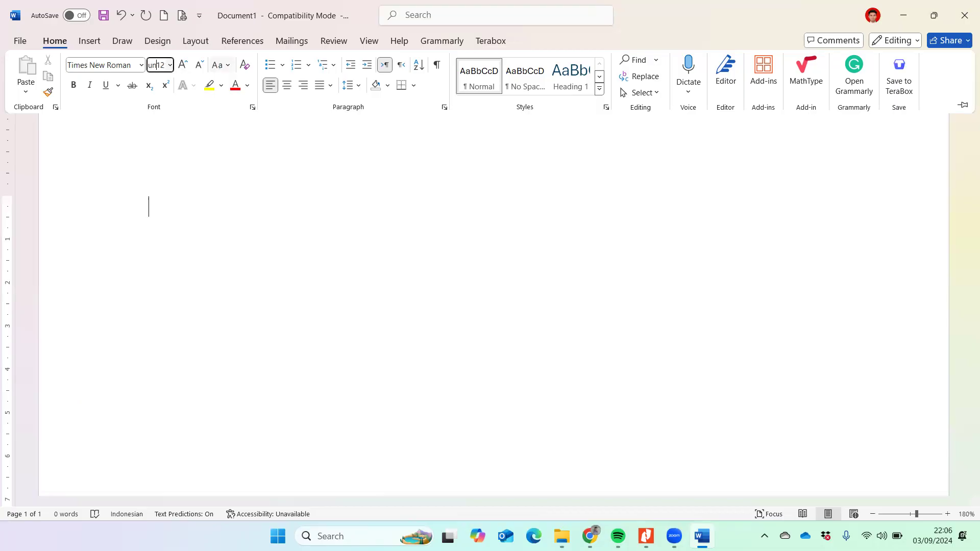
{"action": "key", "text": "Escape"}
{"action": "type", "text": "unj"}
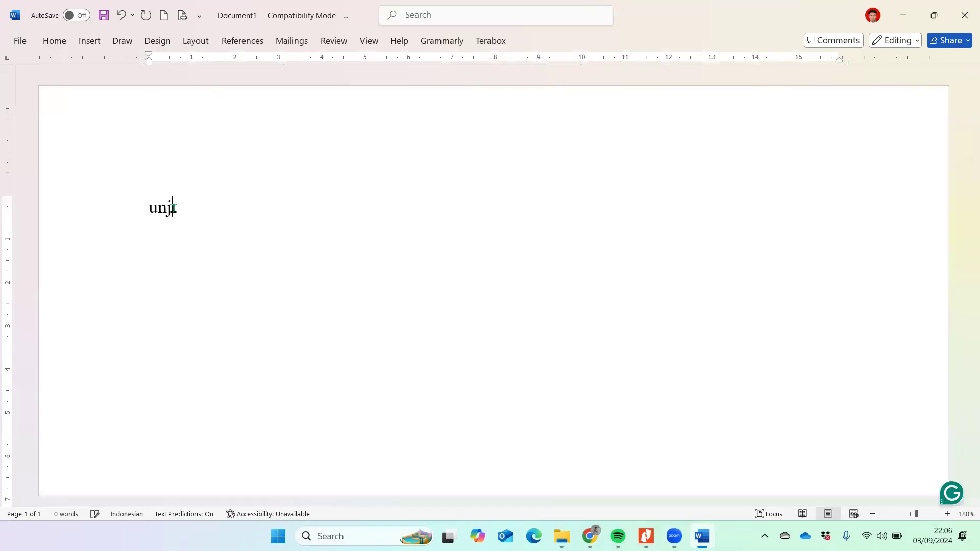
{"action": "left_click", "coordinate": [68, 45]}
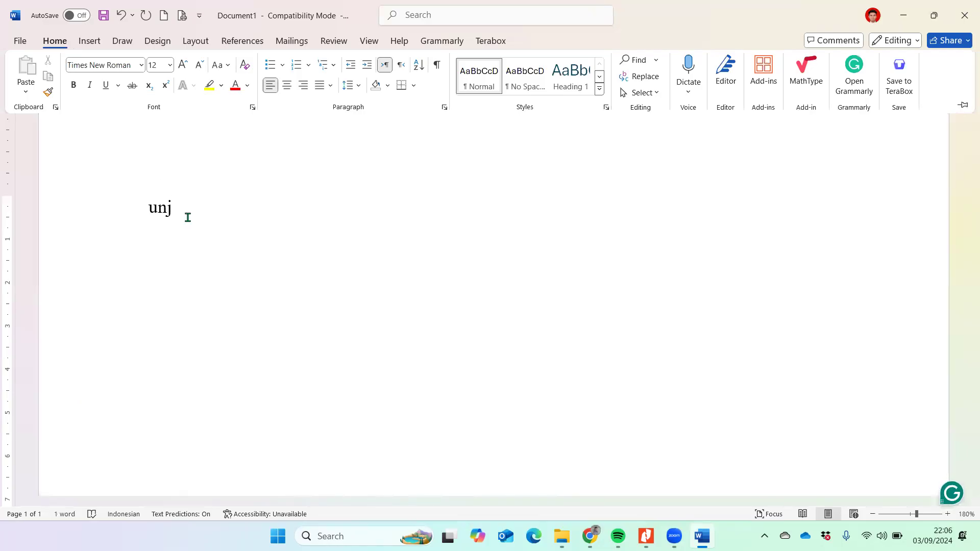
{"action": "key", "text": "BackSpace"}
{"action": "key", "text": "BackSpace"}
{"action": "key", "text": "BackSpace"}
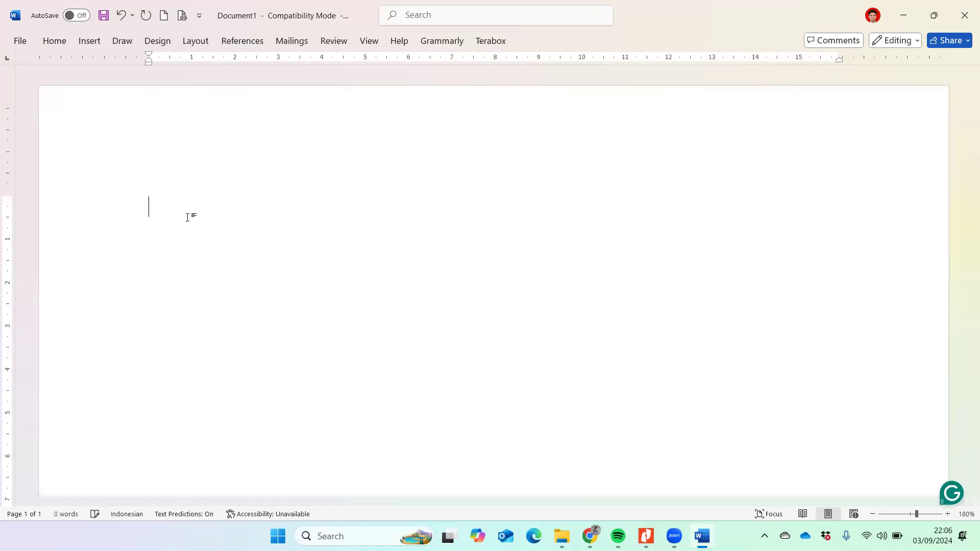
Step: Enter the sample word "UNJ" in capitals on the first line and delete it again
{"action": "type", "text": "UNJ"}
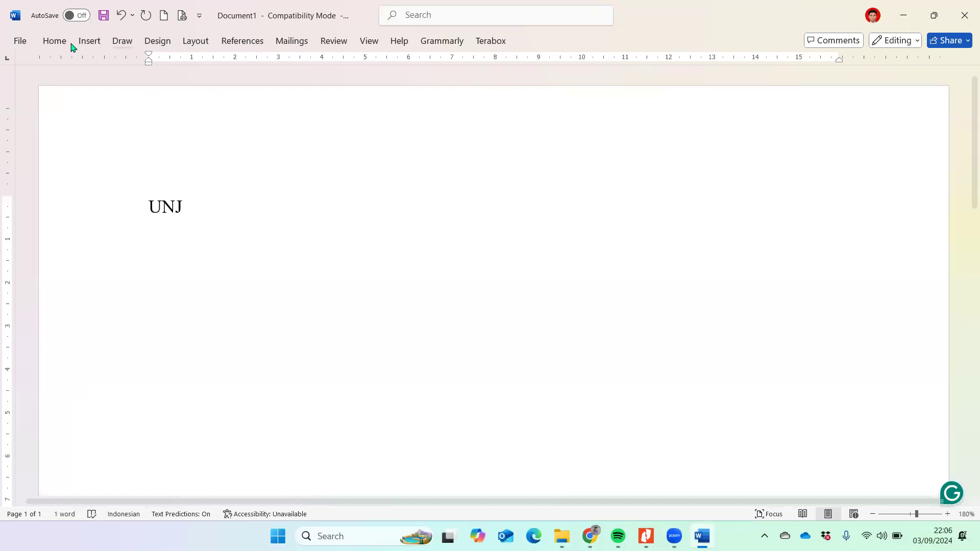
{"action": "left_click", "coordinate": [58, 47]}
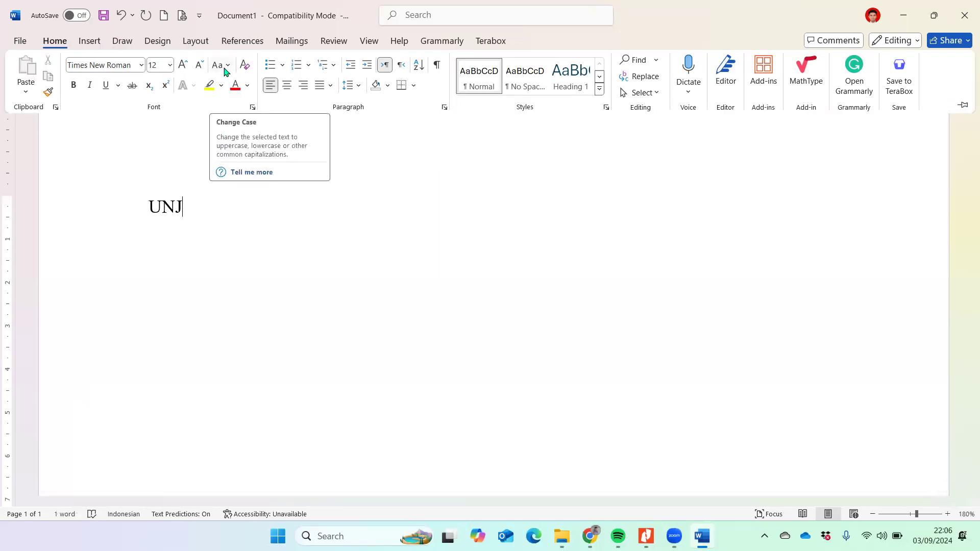
{"action": "left_click", "coordinate": [183, 206]}
{"action": "key", "text": "BackSpace"}
{"action": "key", "text": "BackSpace"}
{"action": "key", "text": "BackSpace"}
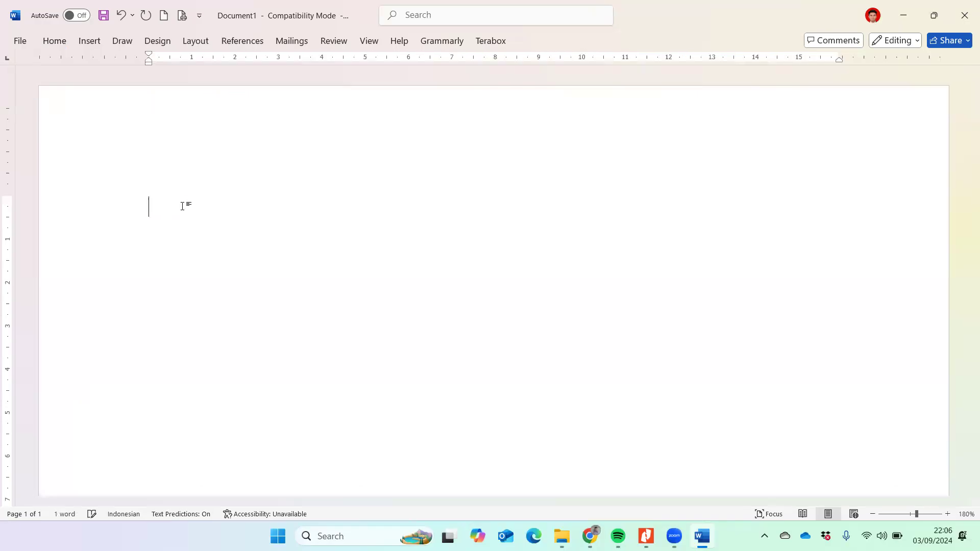
Step: Enter "unj" on the first line and change the whole text to Sentence case
{"action": "type", "text": "unj"}
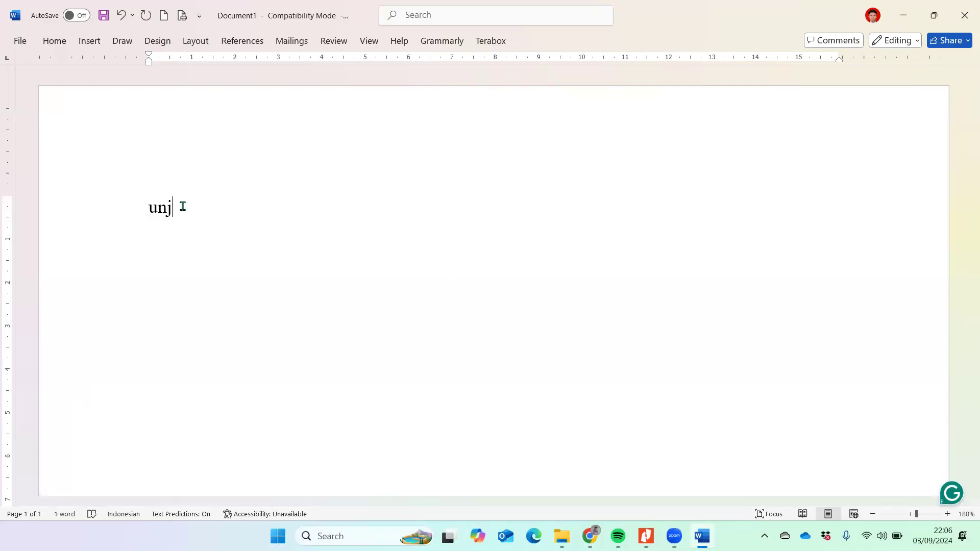
{"action": "key", "text": "ctrl+a"}
{"action": "left_click", "coordinate": [60, 40]}
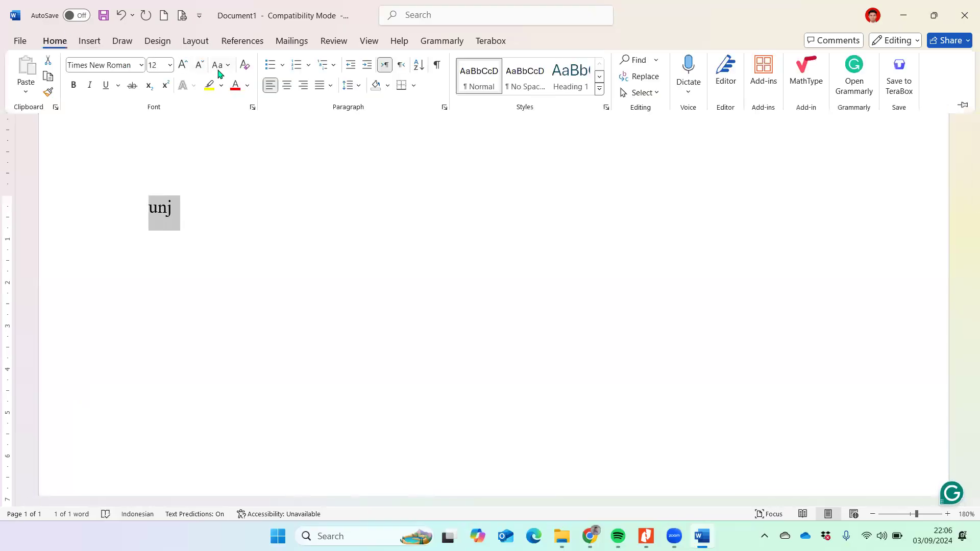
{"action": "left_click", "coordinate": [220, 72]}
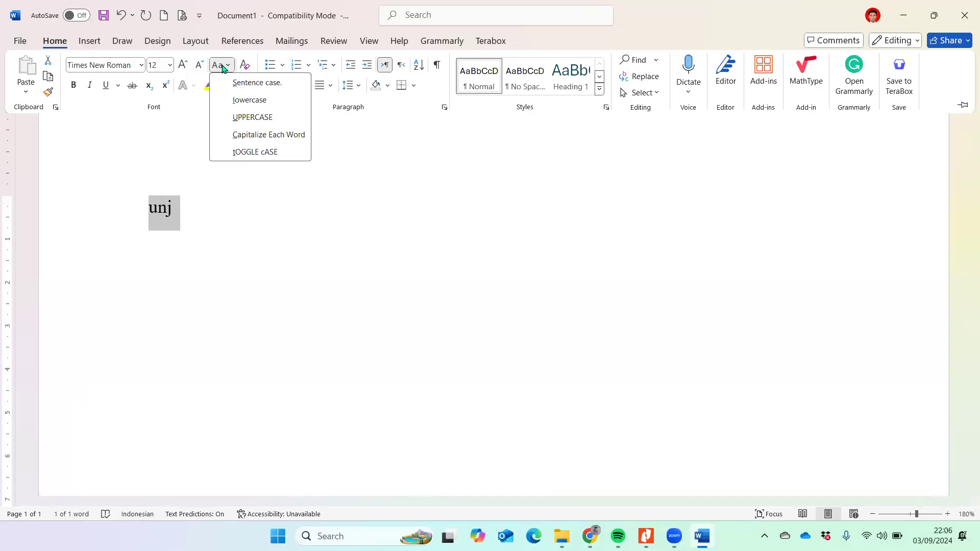
{"action": "left_click", "coordinate": [222, 67]}
{"action": "left_click", "coordinate": [223, 69]}
{"action": "left_click", "coordinate": [245, 86]}
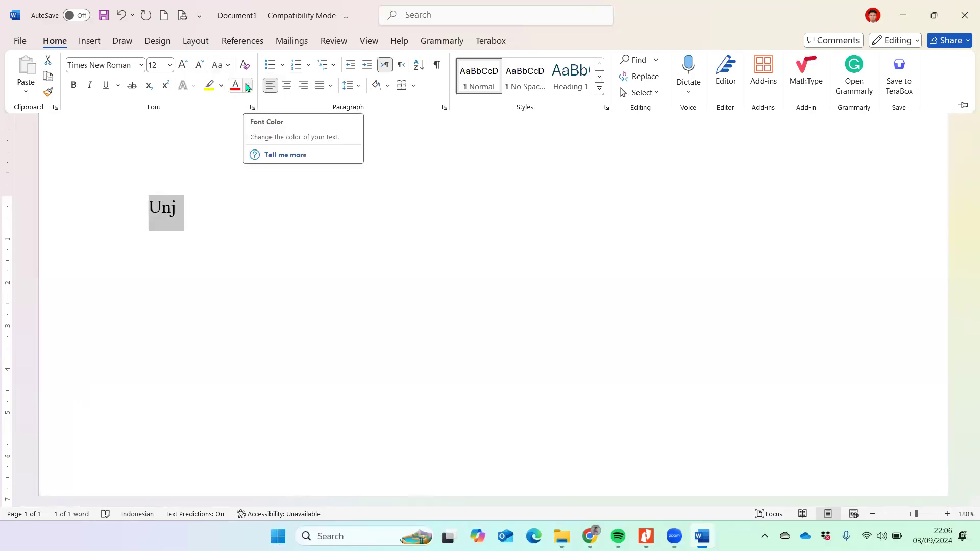
Step: Change the selected word to UPPERCASE and then to lowercase
{"action": "left_click", "coordinate": [224, 67]}
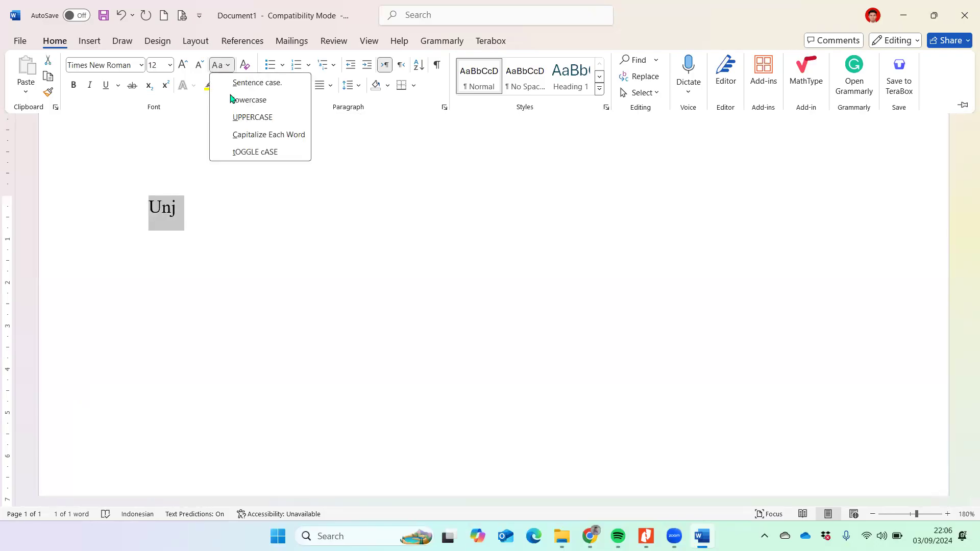
{"action": "left_click", "coordinate": [238, 118]}
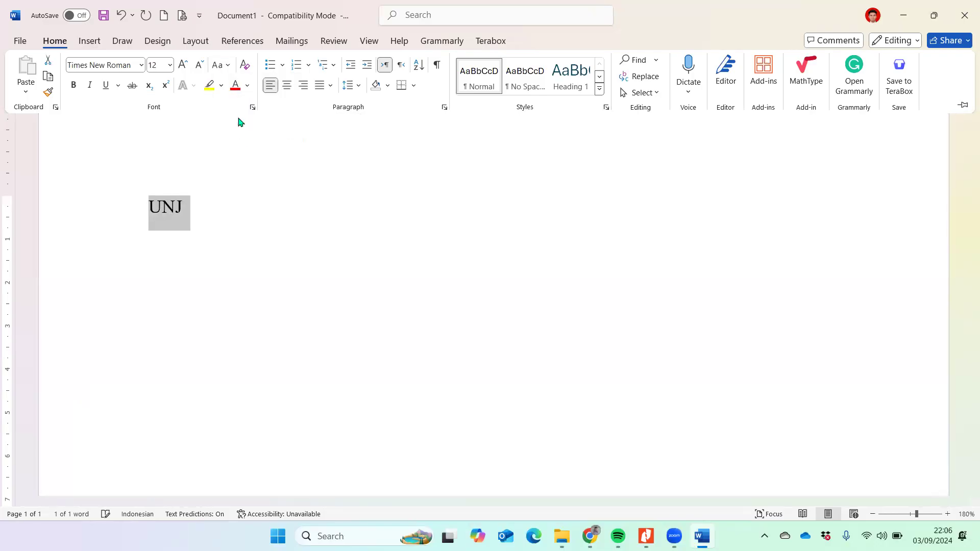
{"action": "left_click", "coordinate": [227, 67]}
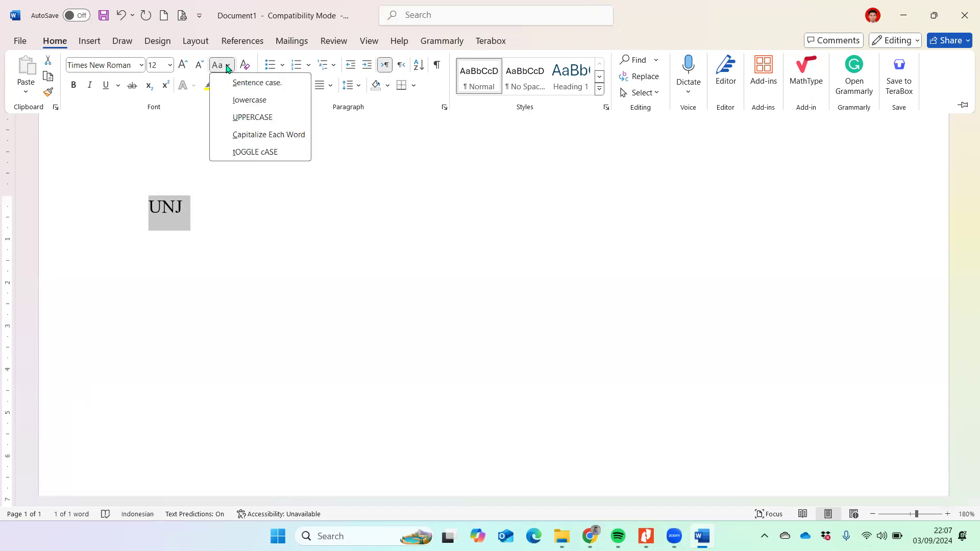
{"action": "left_click", "coordinate": [243, 102]}
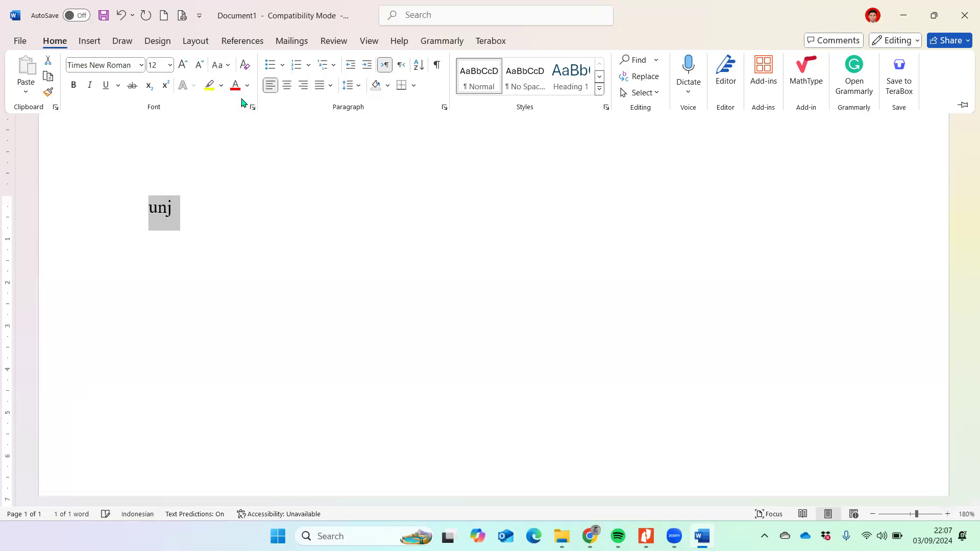
{"action": "left_click", "coordinate": [230, 69]}
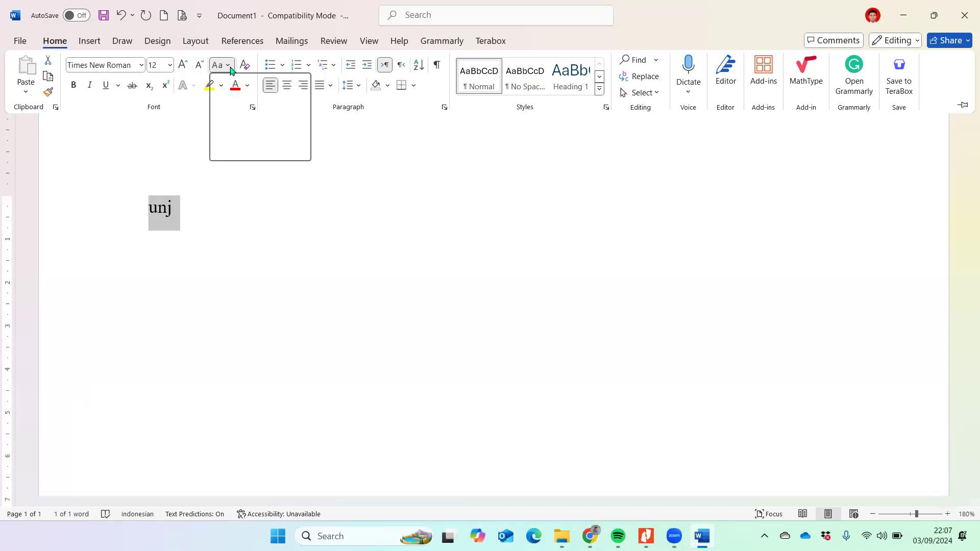
{"action": "left_click", "coordinate": [230, 69]}
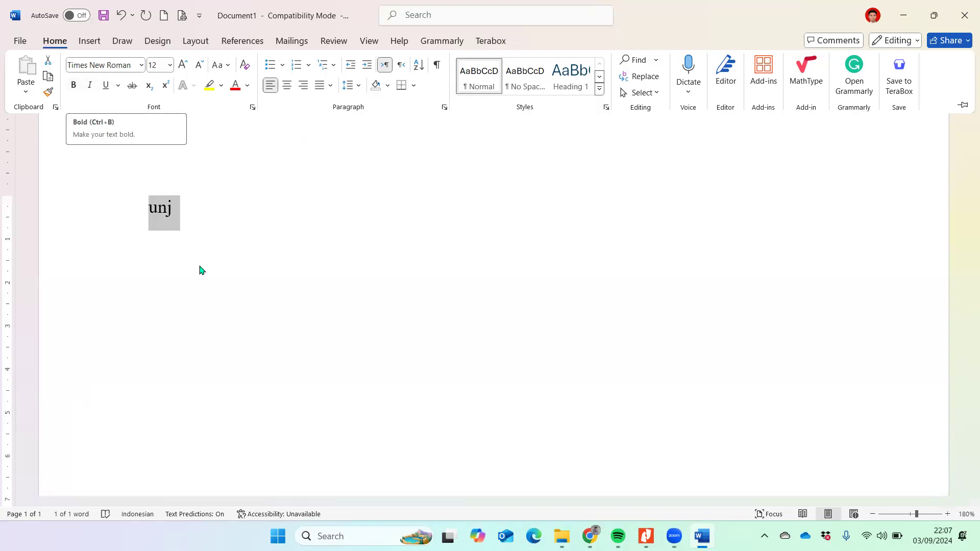
Step: Add the word "keren" after "unj" on the first line
{"action": "key", "text": "ctrl+F1"}
{"action": "left_click", "coordinate": [160, 208]}
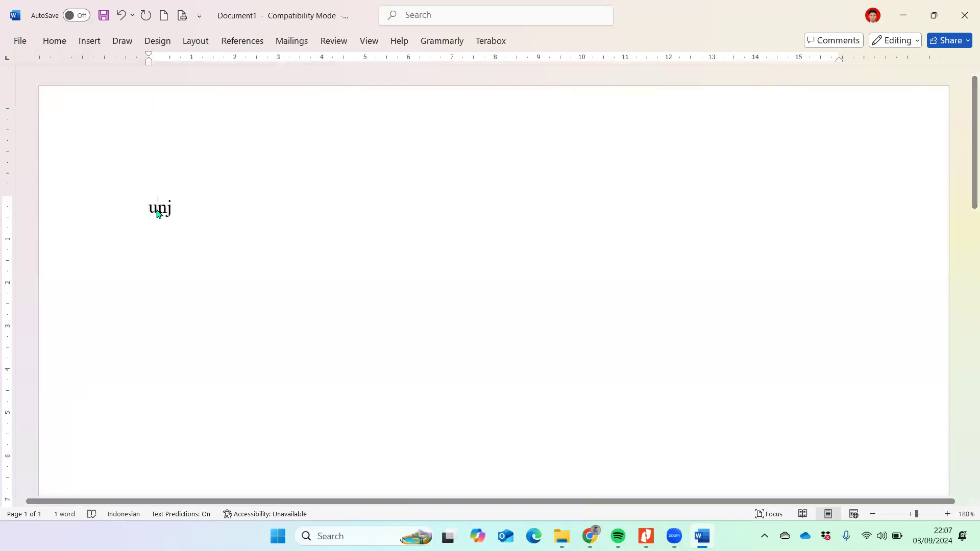
{"action": "left_click", "coordinate": [69, 41]}
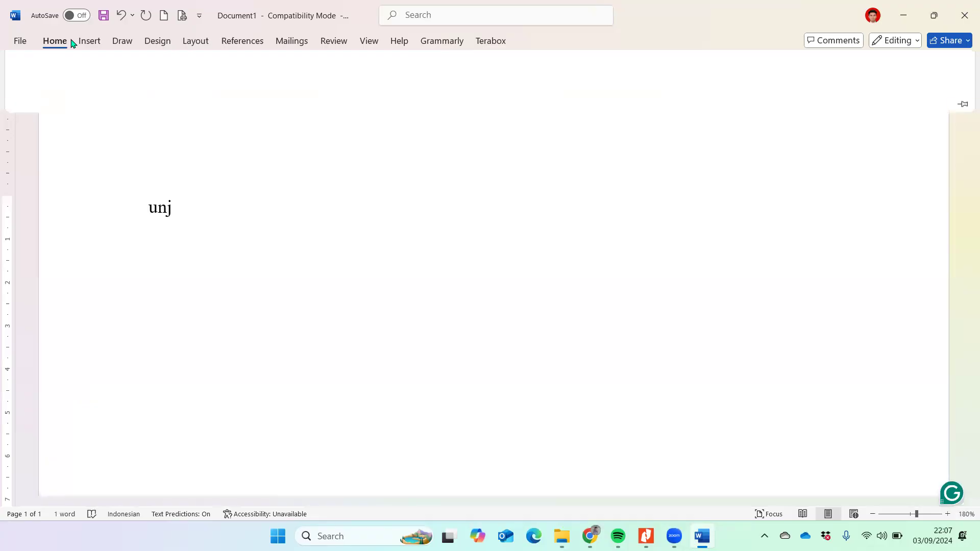
{"action": "left_click", "coordinate": [176, 209]}
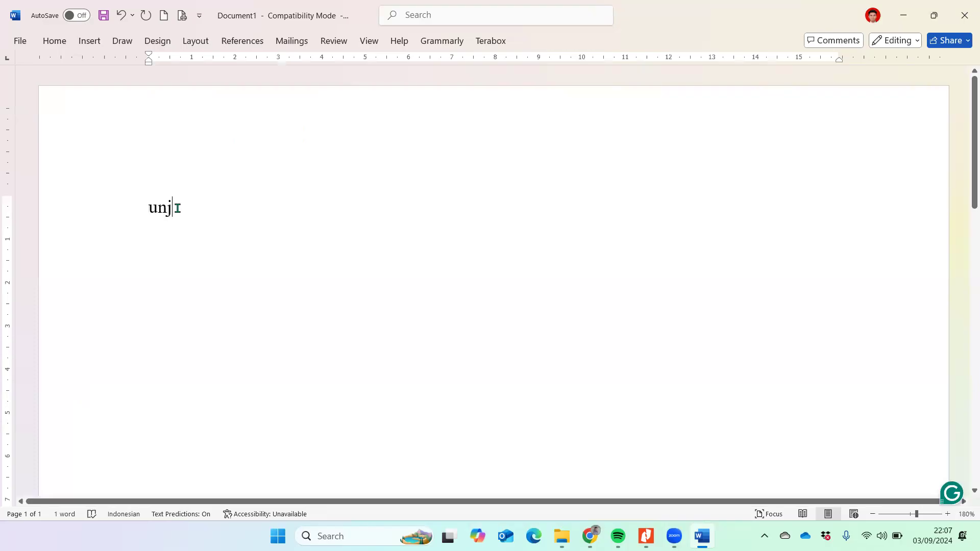
{"action": "type", "text": "keren"}
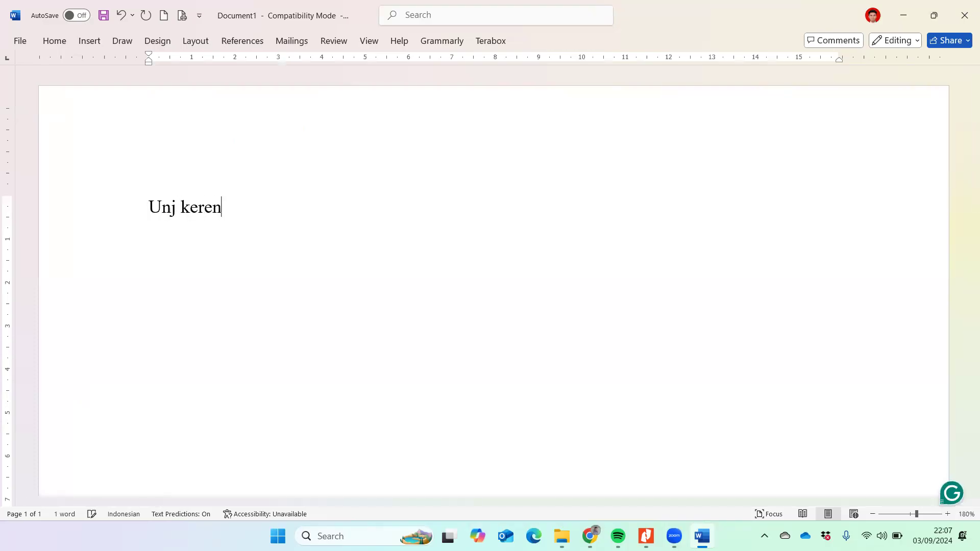
Step: Make the word "keren" on the first line bold
{"action": "left_click", "coordinate": [52, 42]}
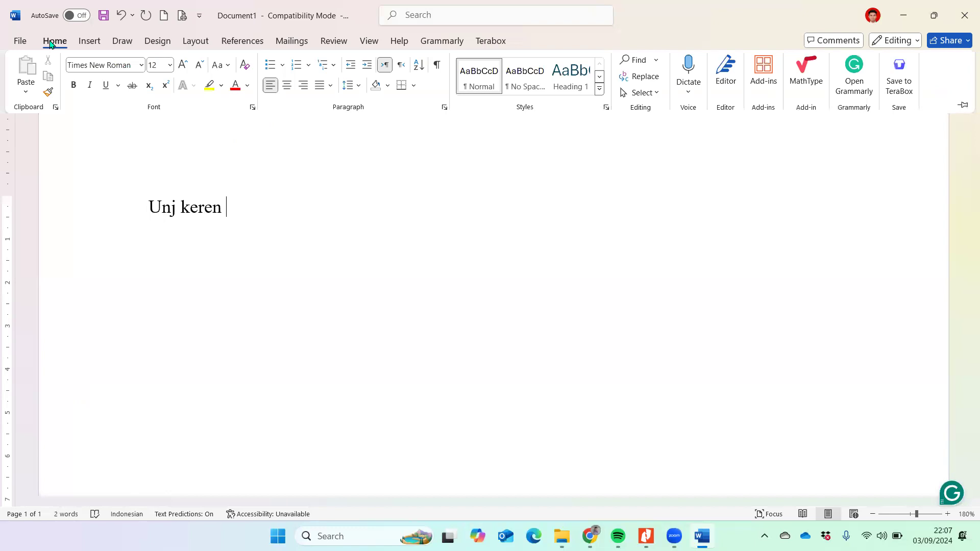
{"action": "left_click", "coordinate": [208, 209]}
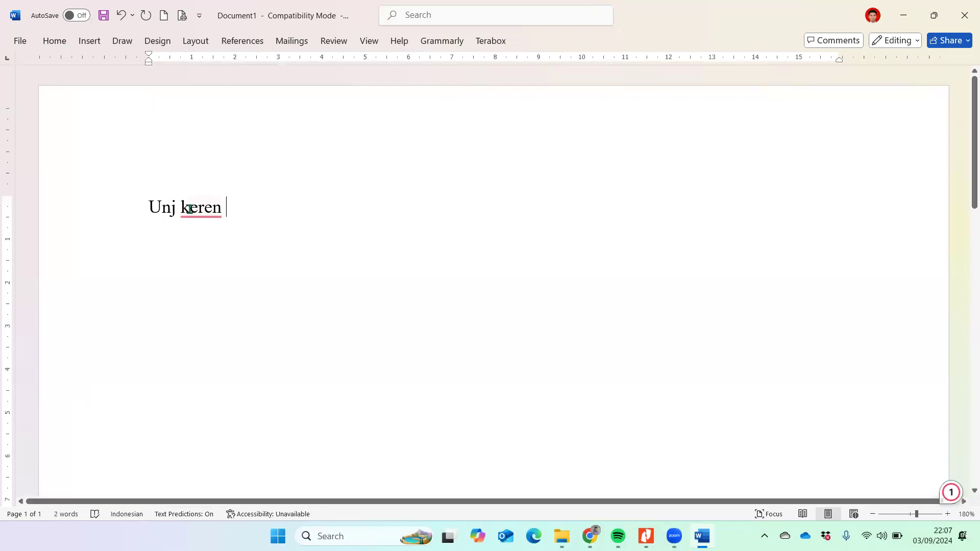
{"action": "double_click", "coordinate": [217, 211]}
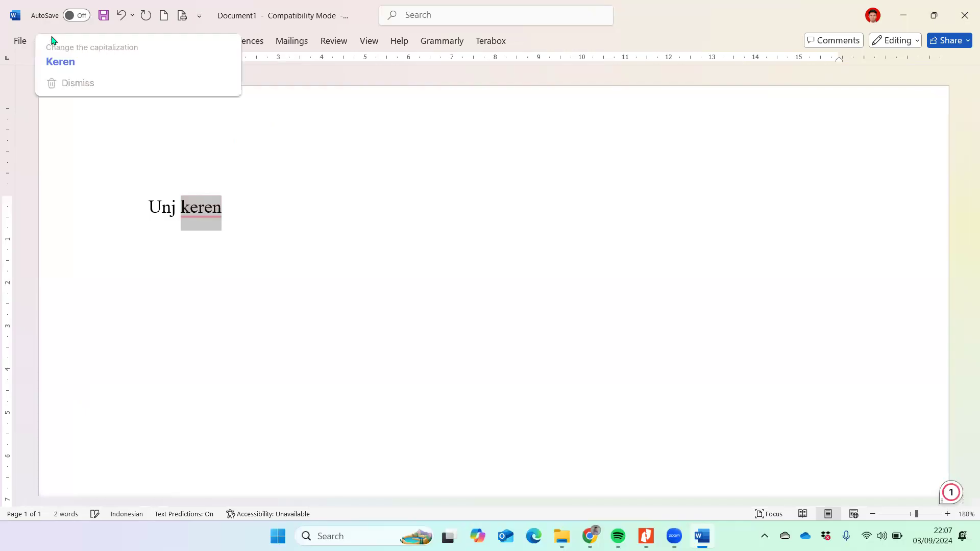
{"action": "left_click", "coordinate": [57, 41]}
{"action": "left_click", "coordinate": [75, 85]}
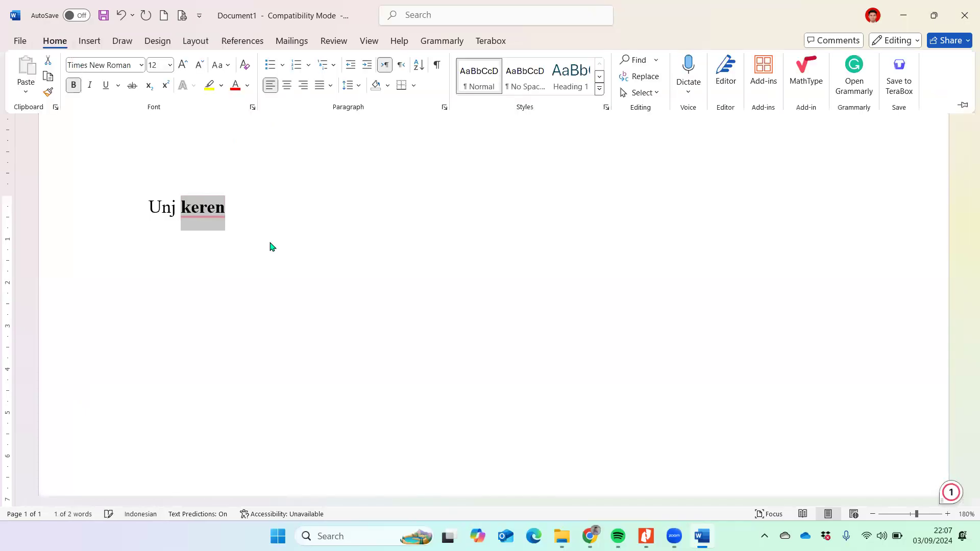
Step: Insert the word "Aku" in bold before "Unj" on the first line
{"action": "left_click", "coordinate": [145, 211]}
{"action": "left_click", "coordinate": [149, 207]}
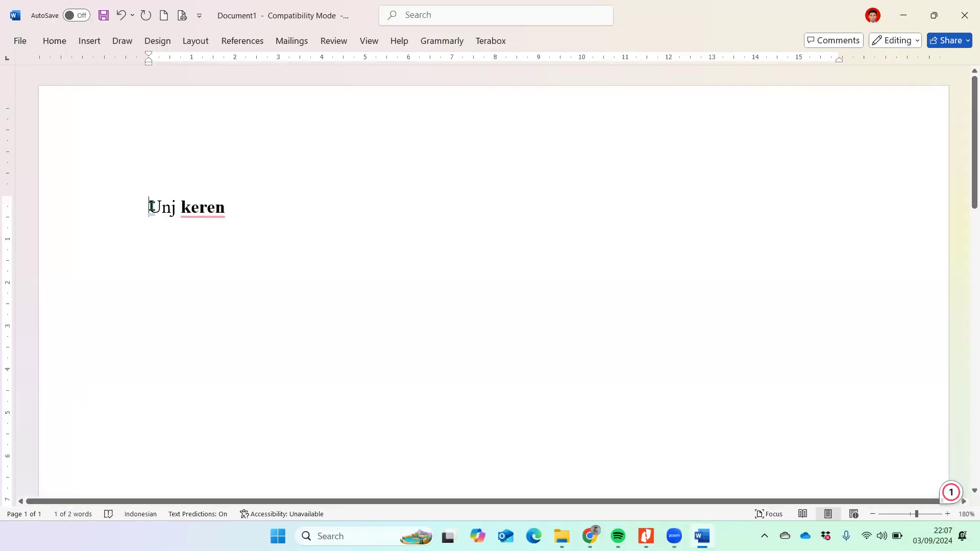
{"action": "left_click", "coordinate": [54, 40]}
{"action": "left_click", "coordinate": [74, 85]}
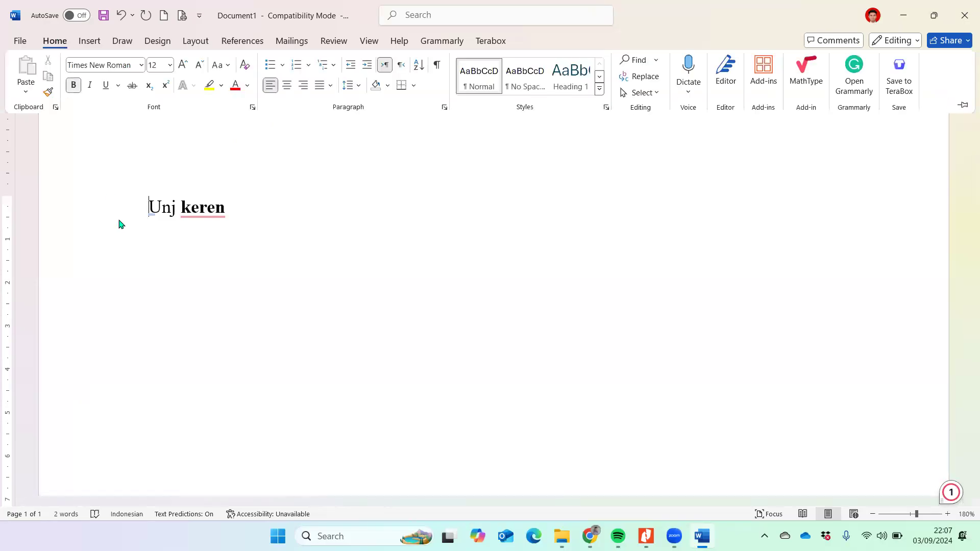
{"action": "type", "text": "Aku"}
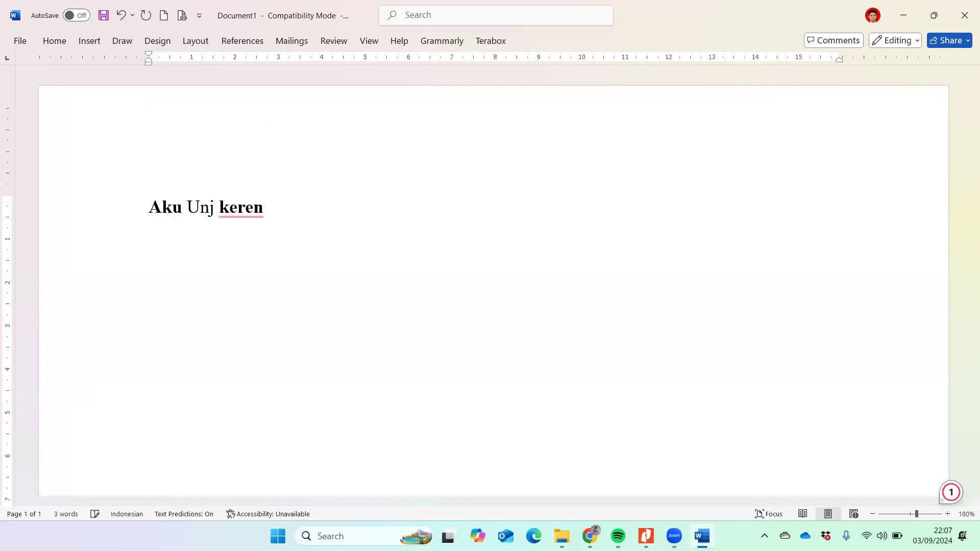
Step: Format the word "Unj" on the first line as italic and underlined
{"action": "left_click", "coordinate": [61, 41]}
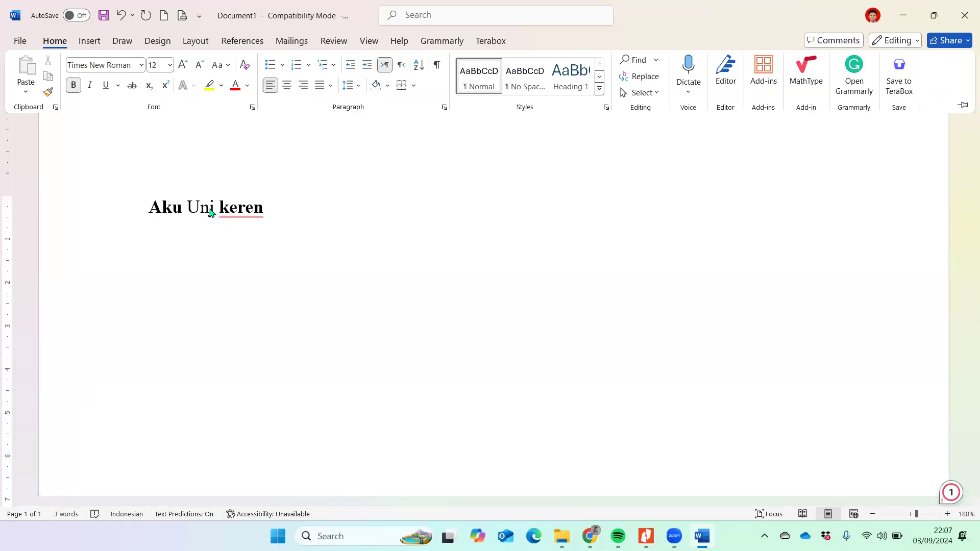
{"action": "left_click", "coordinate": [90, 87]}
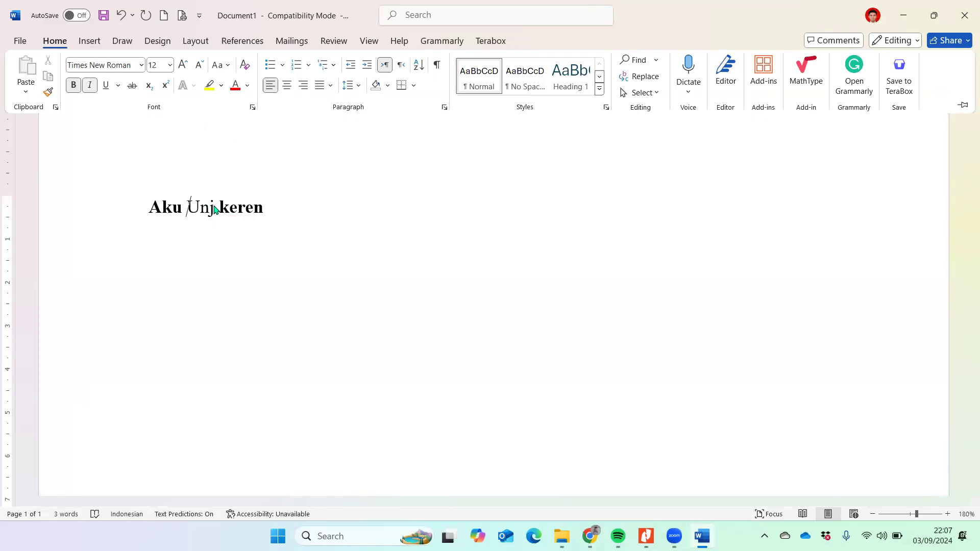
{"action": "left_click", "coordinate": [187, 207]}
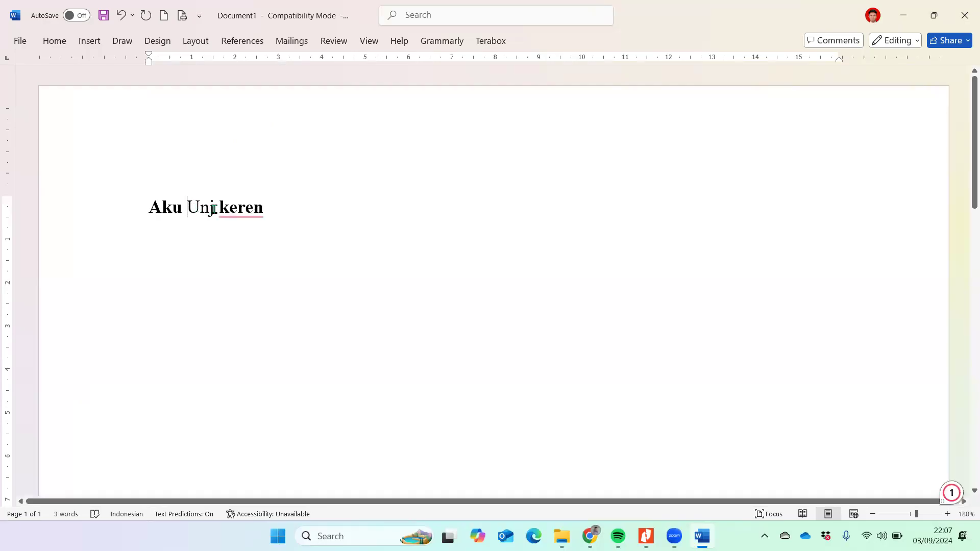
{"action": "key", "text": "shift+Right"}
{"action": "key", "text": "shift+Right"}
{"action": "key", "text": "shift+Right"}
{"action": "left_click", "coordinate": [57, 41]}
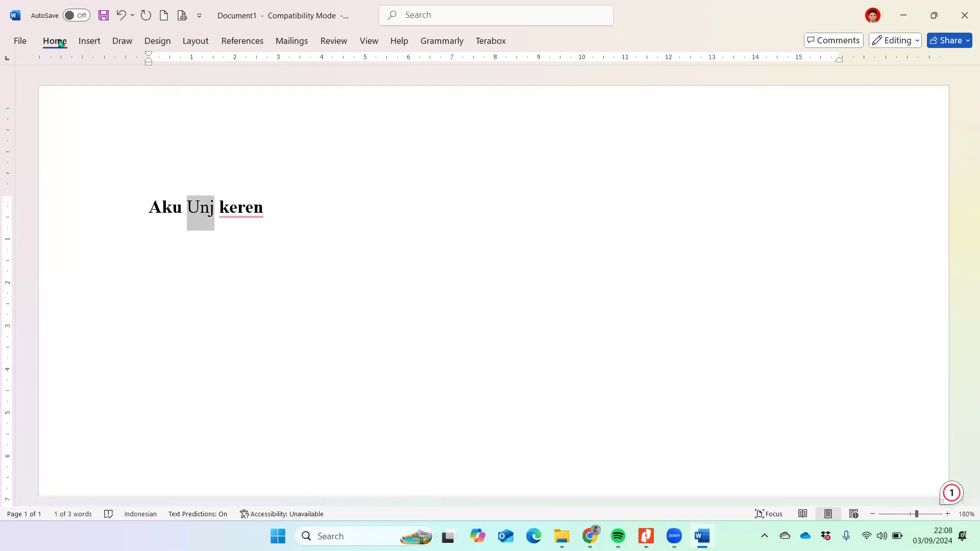
{"action": "left_click", "coordinate": [92, 89]}
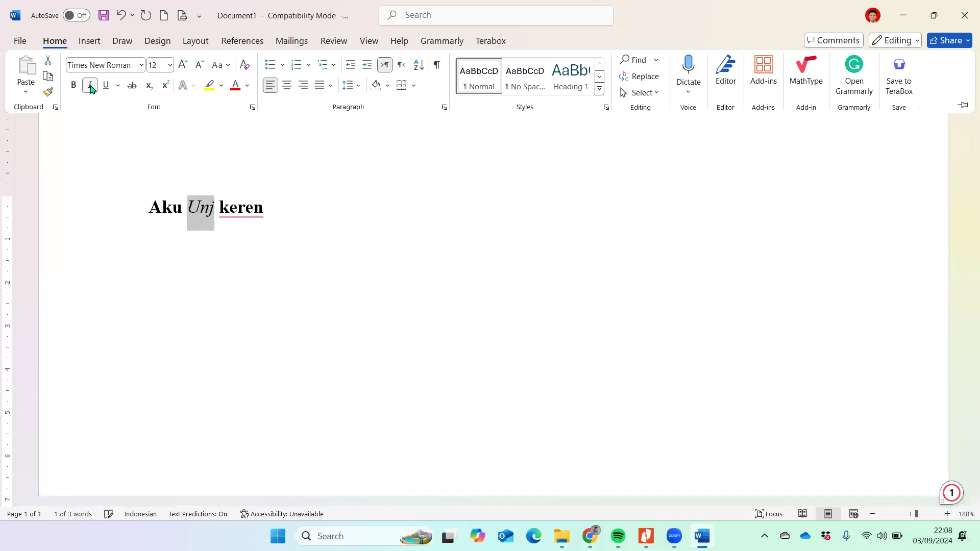
{"action": "left_click", "coordinate": [106, 89]}
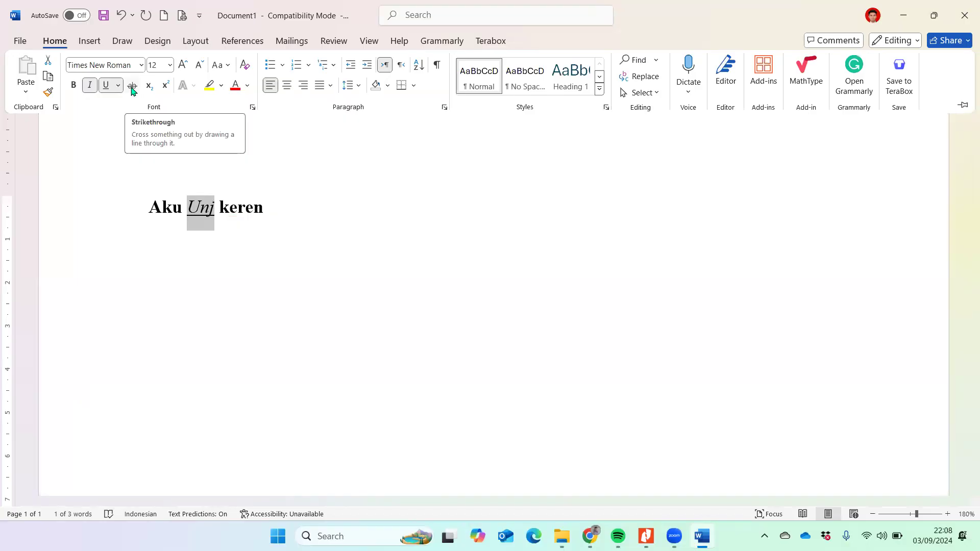
Step: Apply strikethrough to the word "Aku" at the start of the first line
{"action": "left_click", "coordinate": [177, 204]}
{"action": "left_click_drag", "start_coordinate": [182, 207], "coordinate": [148, 205]}
{"action": "left_click", "coordinate": [54, 41]}
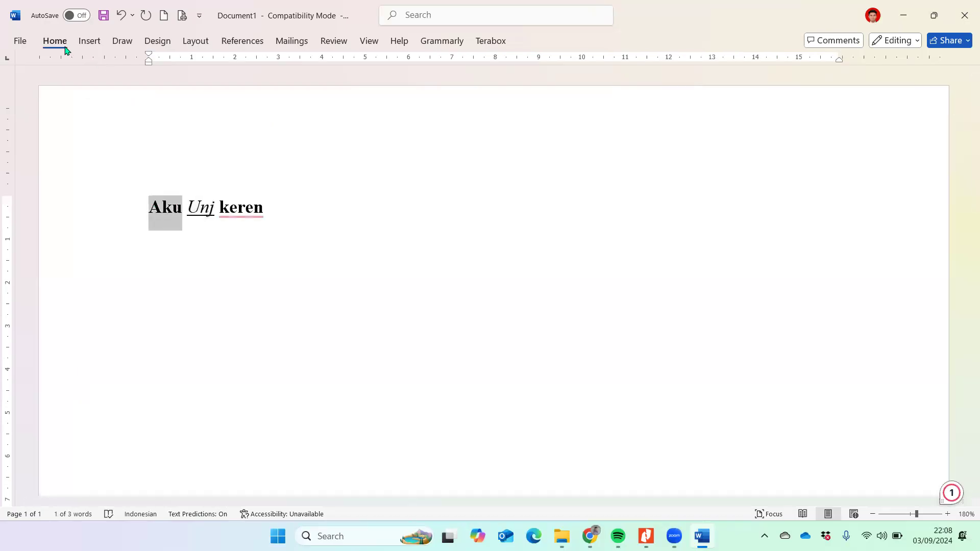
{"action": "left_click", "coordinate": [136, 87]}
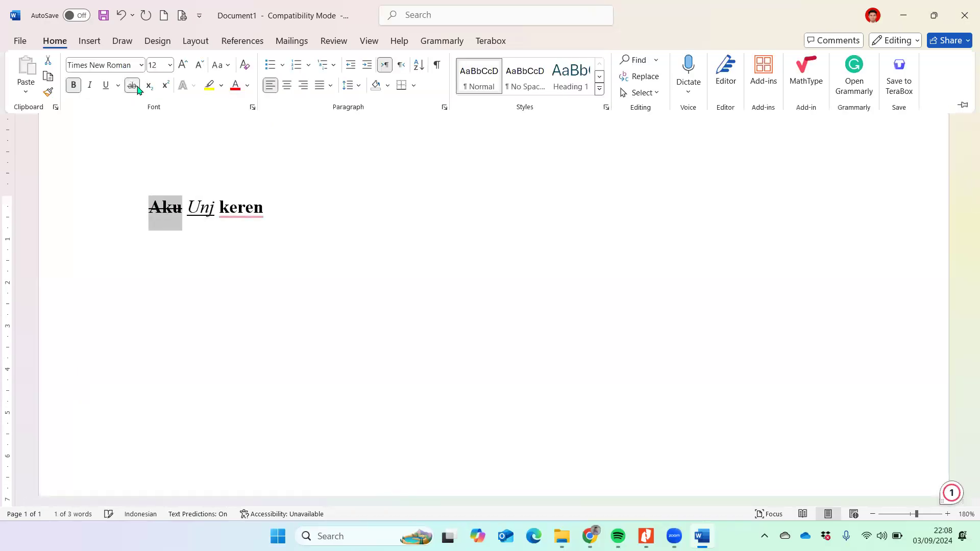
Step: Start a new line below "Aku Unj keren" and enter "X2" on it
{"action": "left_click", "coordinate": [275, 207]}
{"action": "left_click", "coordinate": [275, 209]}
{"action": "key", "text": "Return"}
{"action": "left_click", "coordinate": [65, 46]}
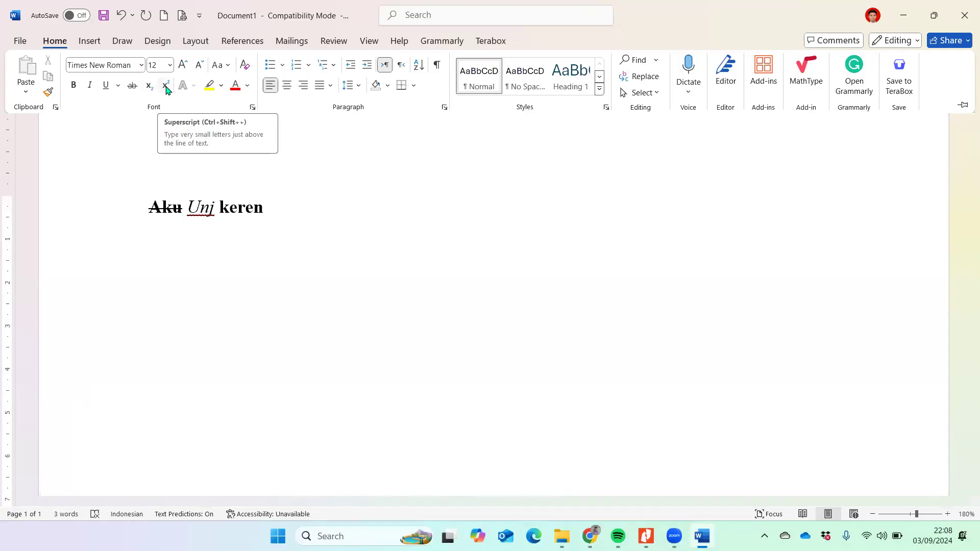
{"action": "left_click", "coordinate": [157, 245]}
{"action": "type", "text": "X2"}
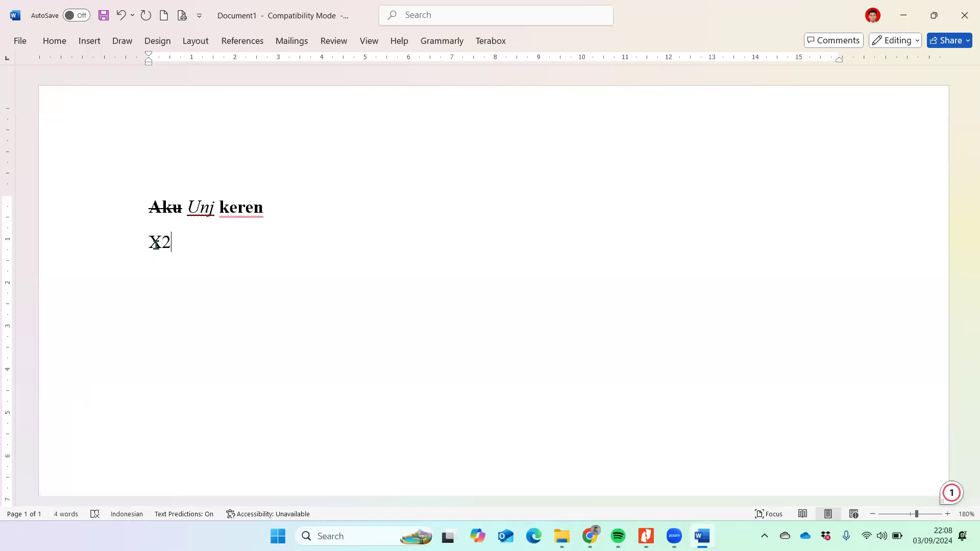
Step: Format the 2 in "X2" on the second line as superscript
{"action": "left_click", "coordinate": [55, 41]}
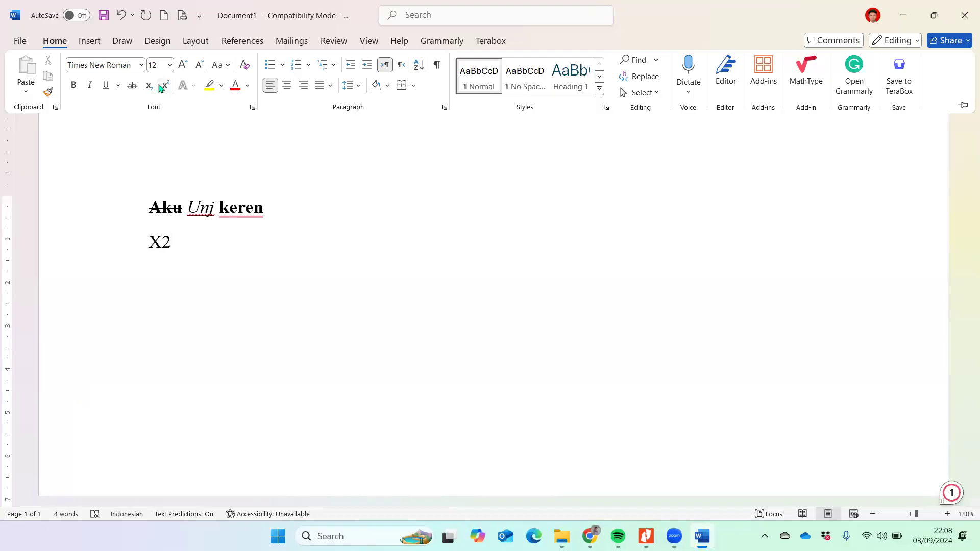
{"action": "left_click_drag", "start_coordinate": [175, 257], "coordinate": [164, 251]}
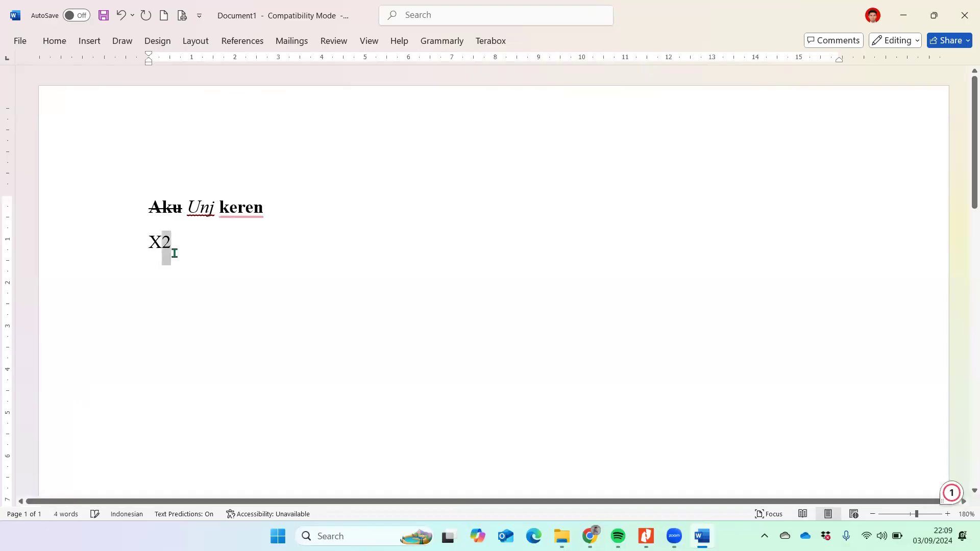
{"action": "left_click", "coordinate": [70, 40]}
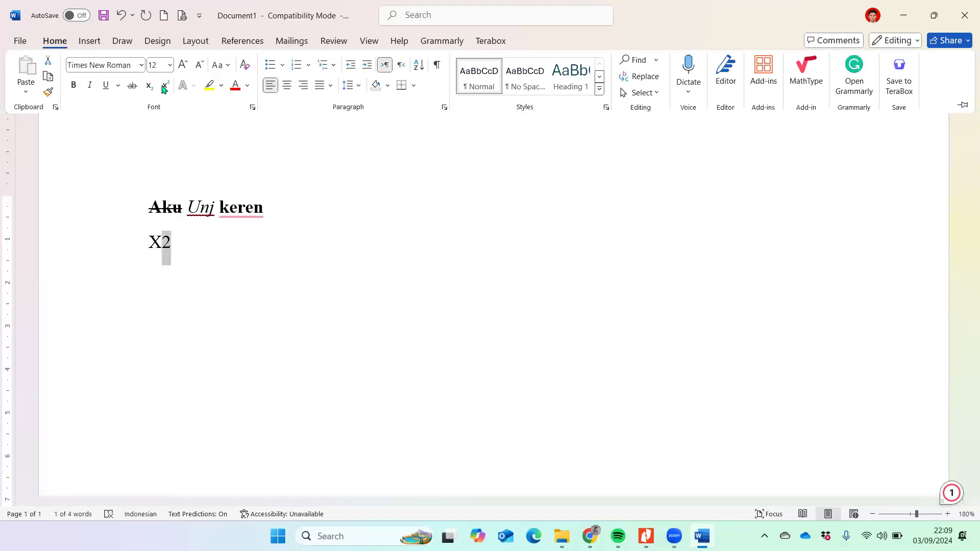
{"action": "left_click", "coordinate": [169, 89]}
{"action": "left_click", "coordinate": [174, 242]}
{"action": "left_click", "coordinate": [174, 242]}
Step: Change the superscript 2 after the X on the second line to subscript
{"action": "left_click", "coordinate": [64, 42]}
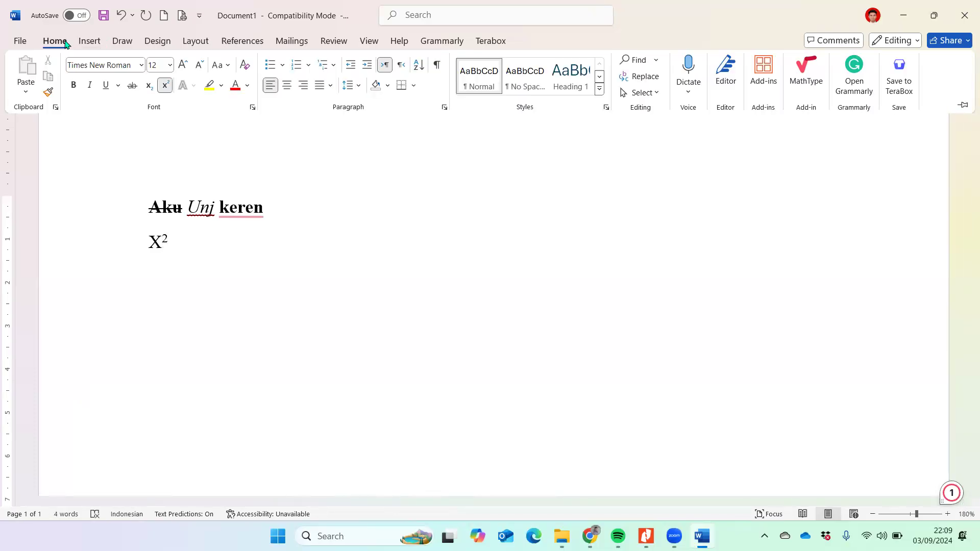
{"action": "left_click", "coordinate": [173, 238]}
{"action": "left_click_drag", "start_coordinate": [173, 238], "coordinate": [163, 240]}
{"action": "left_click", "coordinate": [63, 39]}
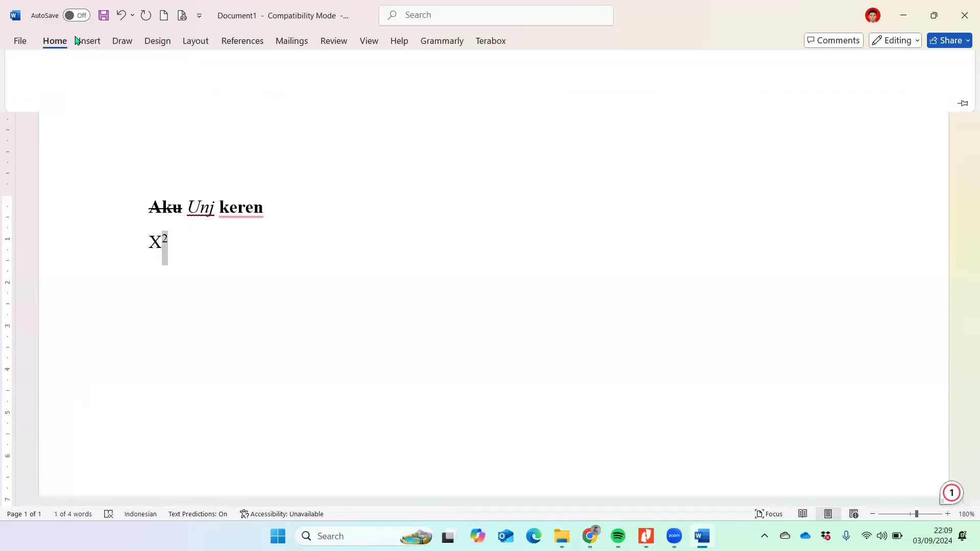
{"action": "left_click", "coordinate": [149, 86]}
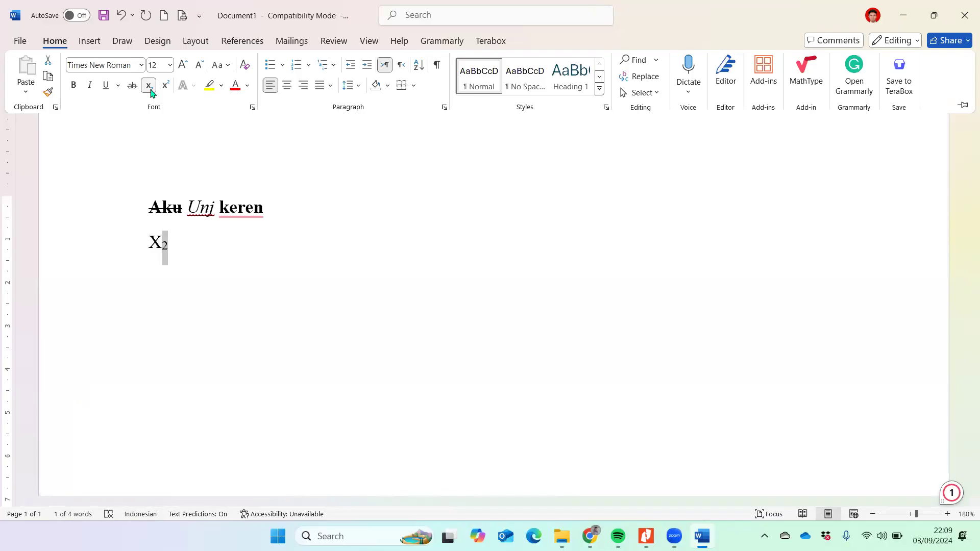
Step: Add a third line with a normal "X" followed by a subscript "x", and switch subscript off again
{"action": "left_click", "coordinate": [186, 253]}
{"action": "key", "text": "Return"}
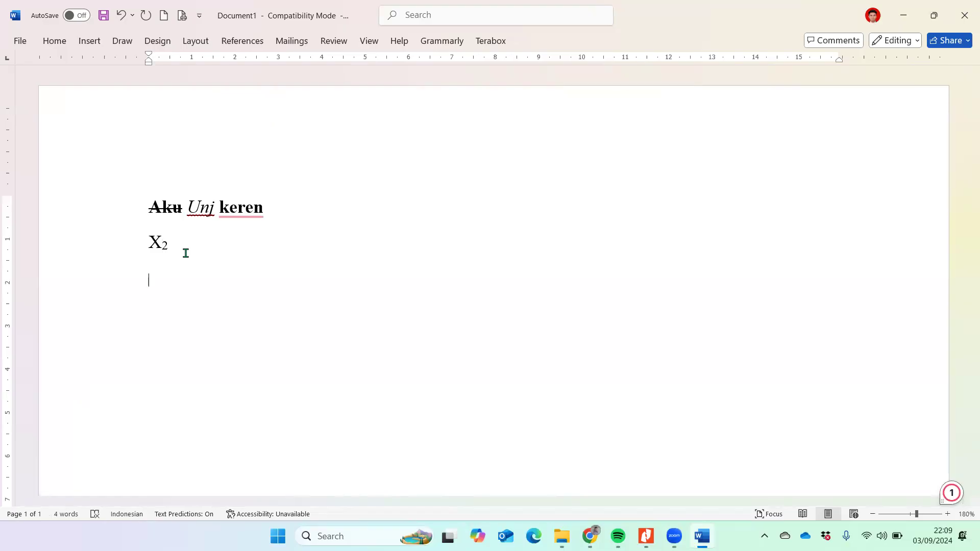
{"action": "left_click", "coordinate": [56, 41]}
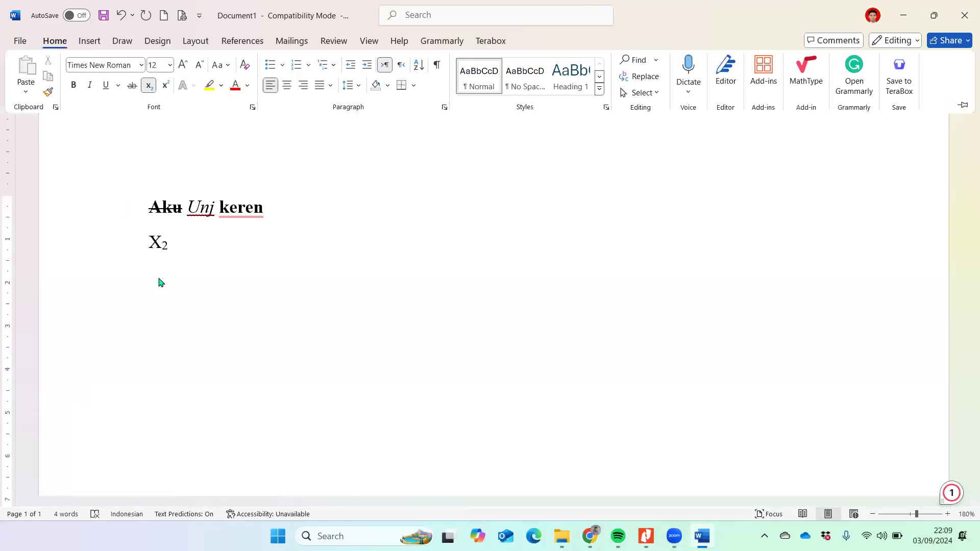
{"action": "left_click", "coordinate": [148, 85]}
{"action": "type", "text": "X"}
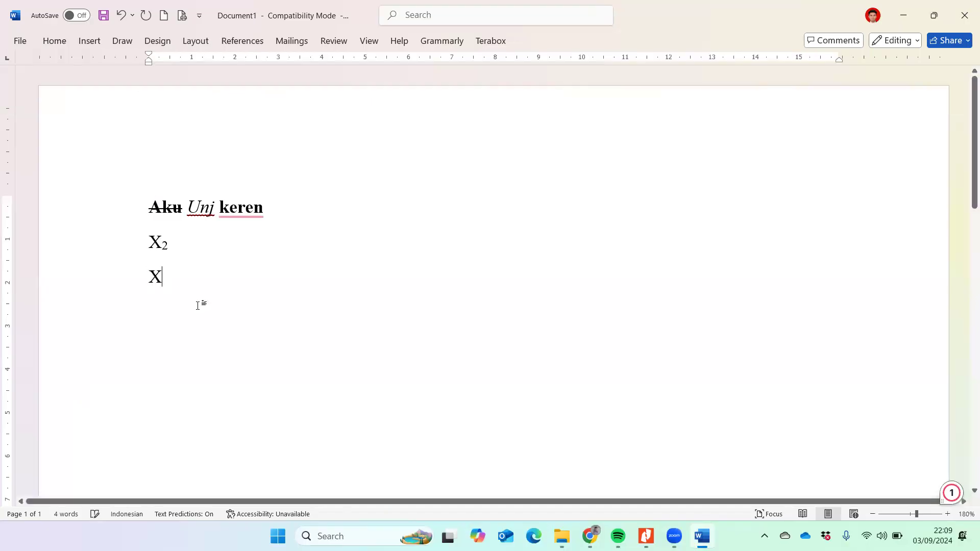
{"action": "left_click", "coordinate": [57, 40]}
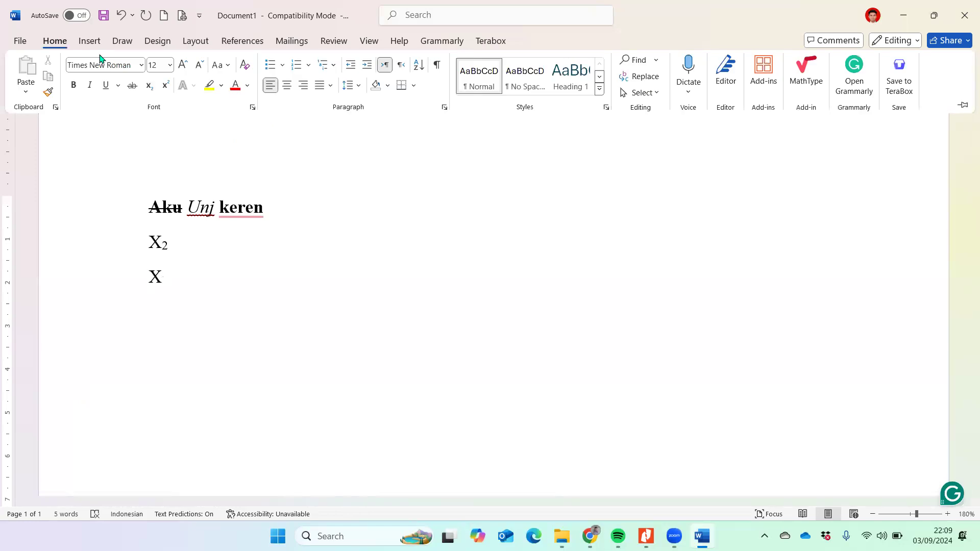
{"action": "left_click", "coordinate": [150, 90]}
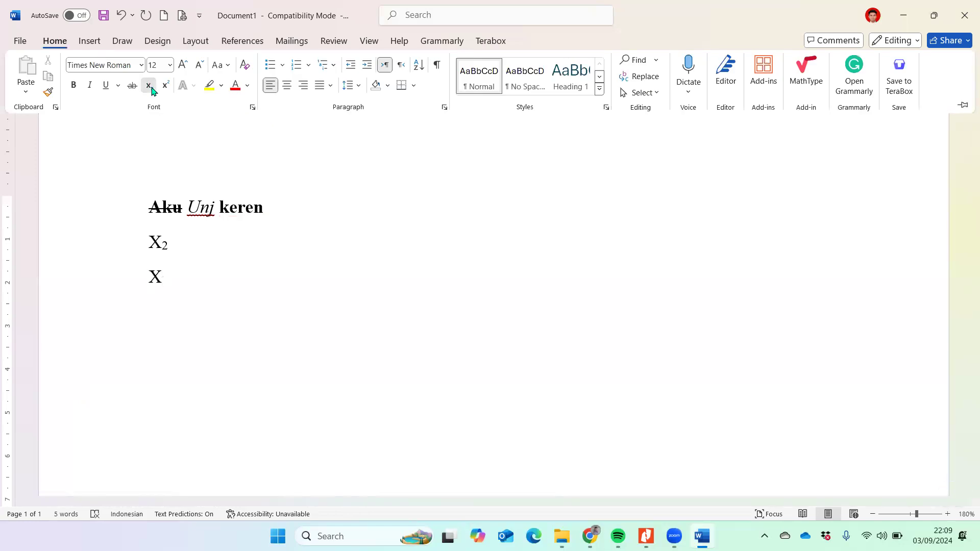
{"action": "type", "text": "x"}
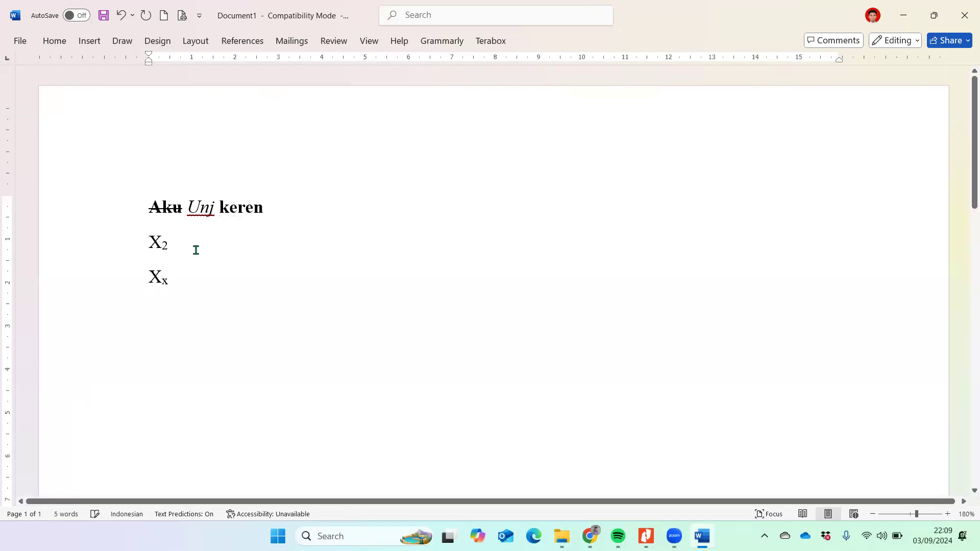
{"action": "left_click", "coordinate": [59, 45]}
{"action": "left_click", "coordinate": [151, 88]}
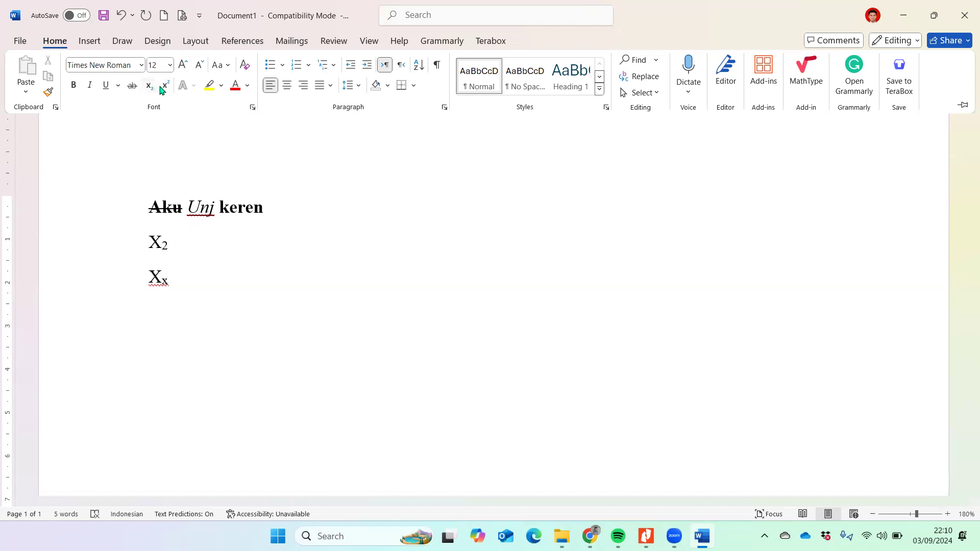
Step: Clear all formatting from the entire text of the document
{"action": "left_click", "coordinate": [179, 289]}
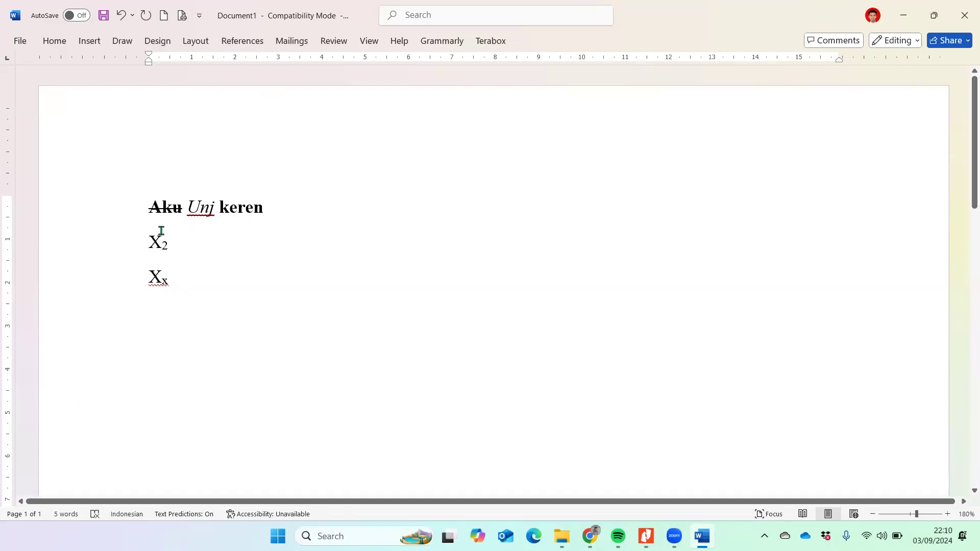
{"action": "key", "text": "ctrl+a"}
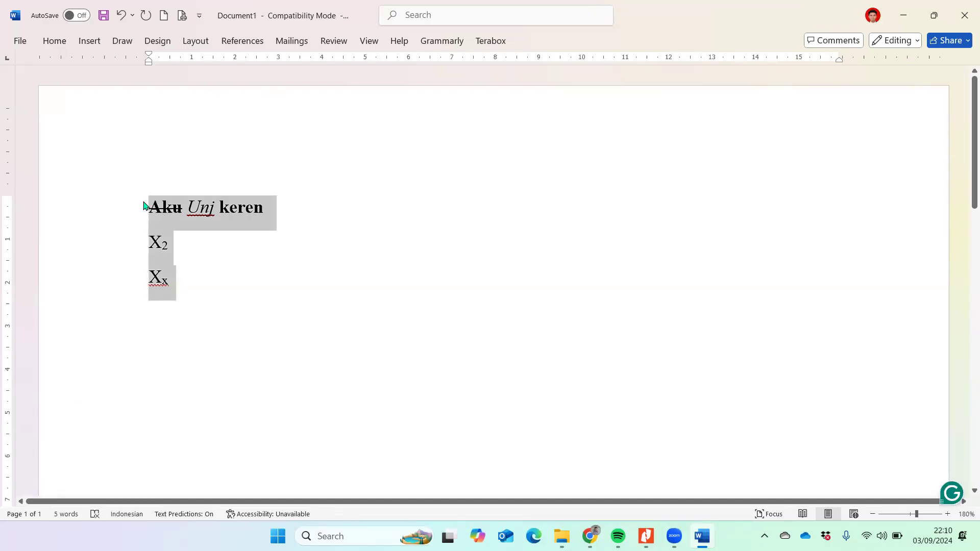
{"action": "left_click", "coordinate": [55, 41]}
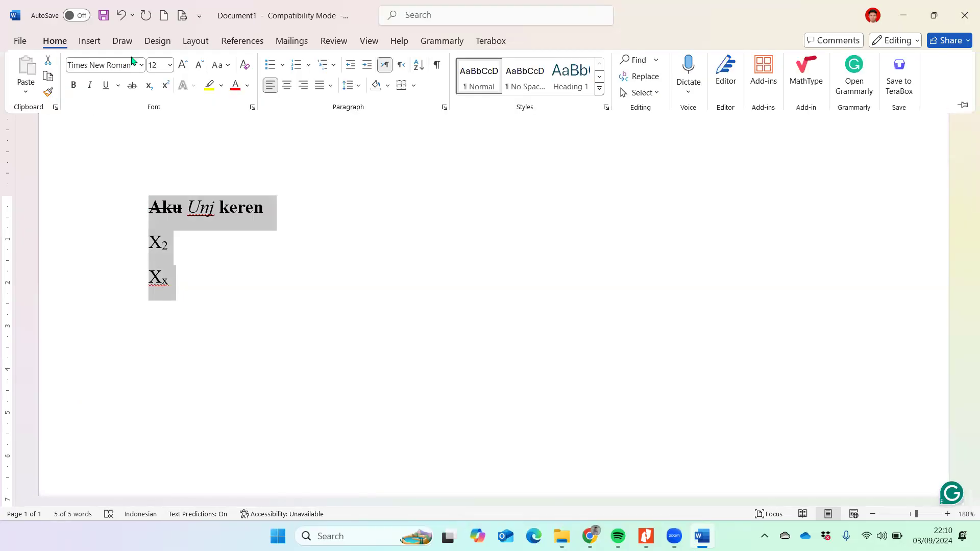
{"action": "left_click", "coordinate": [244, 67]}
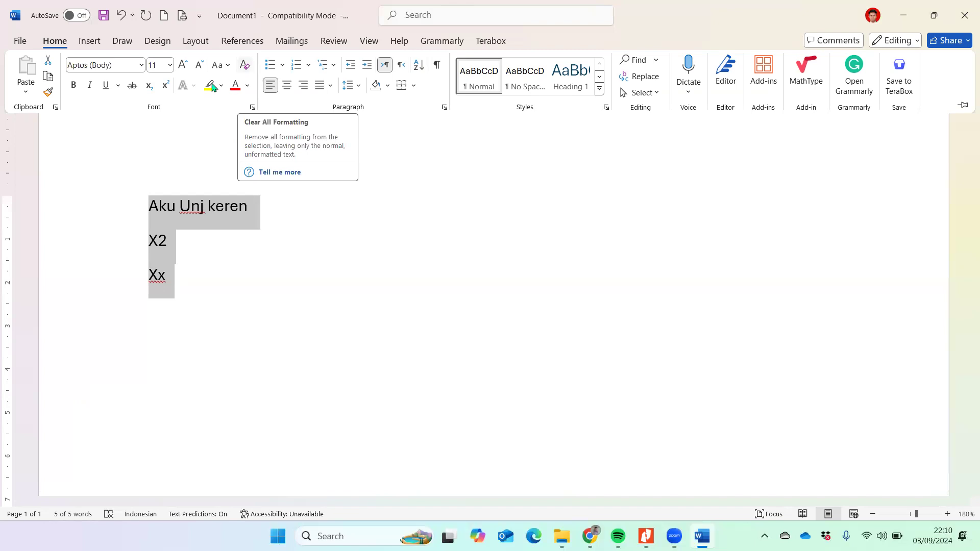
{"action": "left_click", "coordinate": [180, 196]}
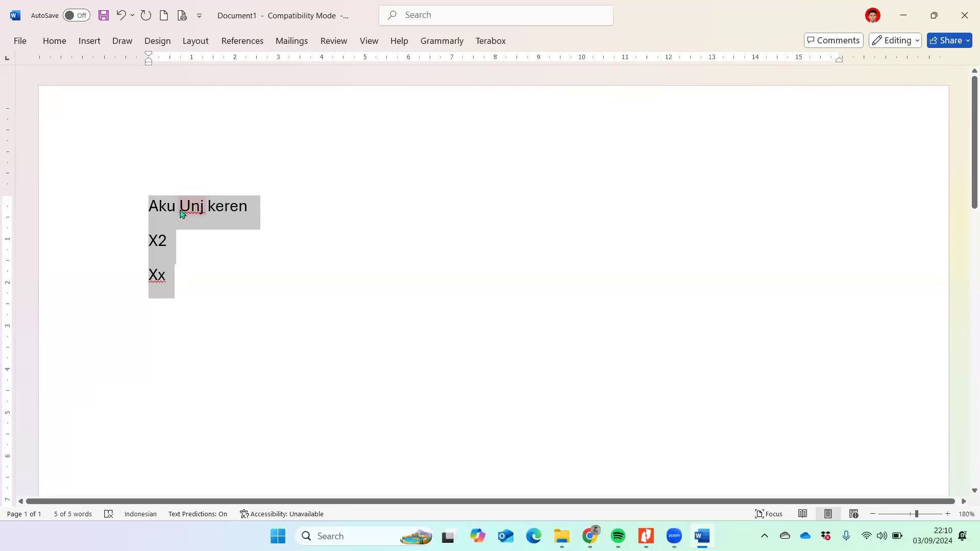
Step: Highlight the word "Aku" on the first line in yellow
{"action": "left_click", "coordinate": [182, 213]}
{"action": "left_click", "coordinate": [54, 40]}
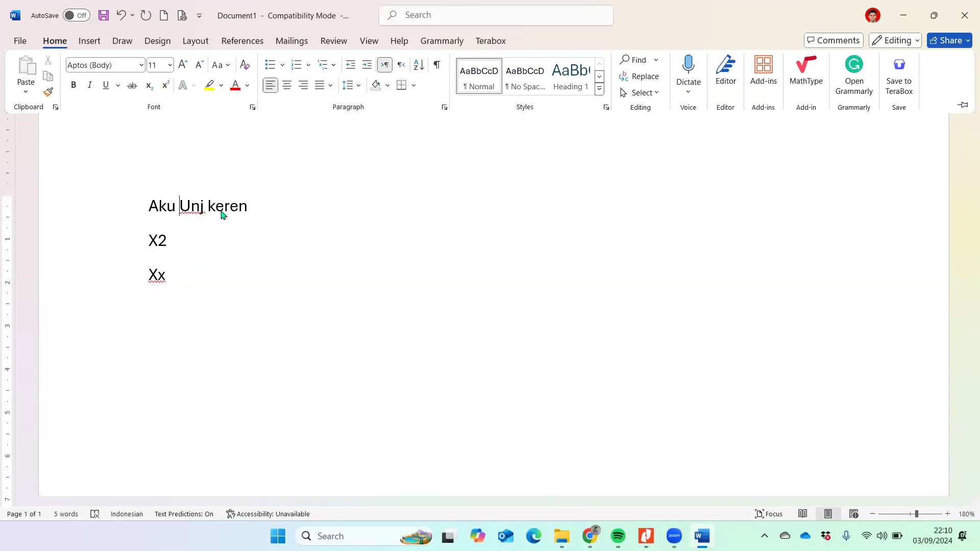
{"action": "key", "text": "ctrl+F1"}
{"action": "key", "text": "Left"}
{"action": "key", "text": "shift+Left"}
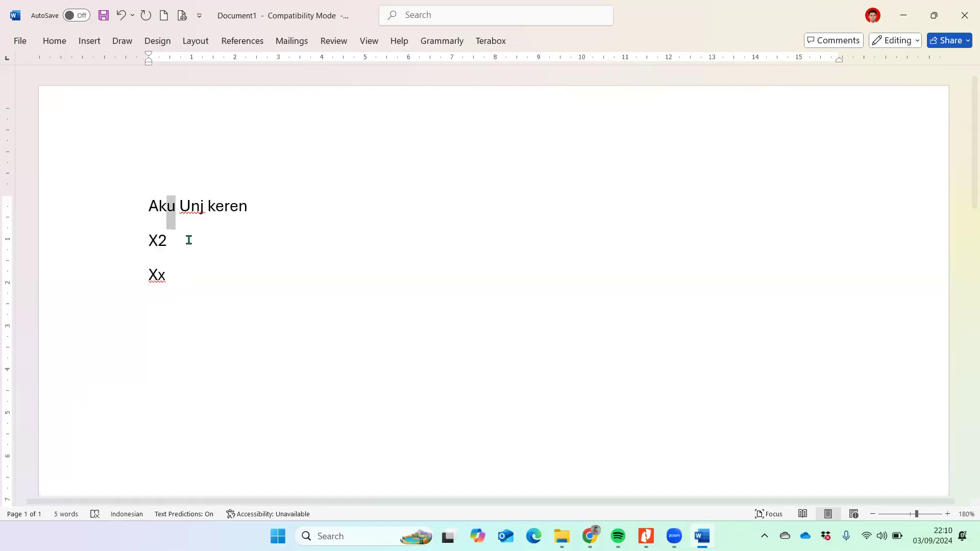
{"action": "key", "text": "shift+Left"}
{"action": "key", "text": "shift+Left"}
{"action": "left_click", "coordinate": [64, 44]}
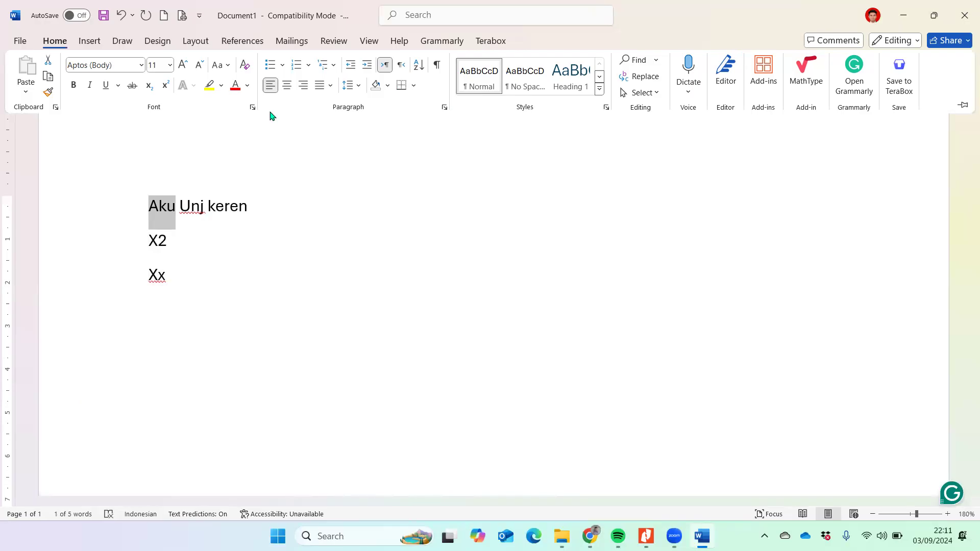
{"action": "left_click", "coordinate": [210, 88]}
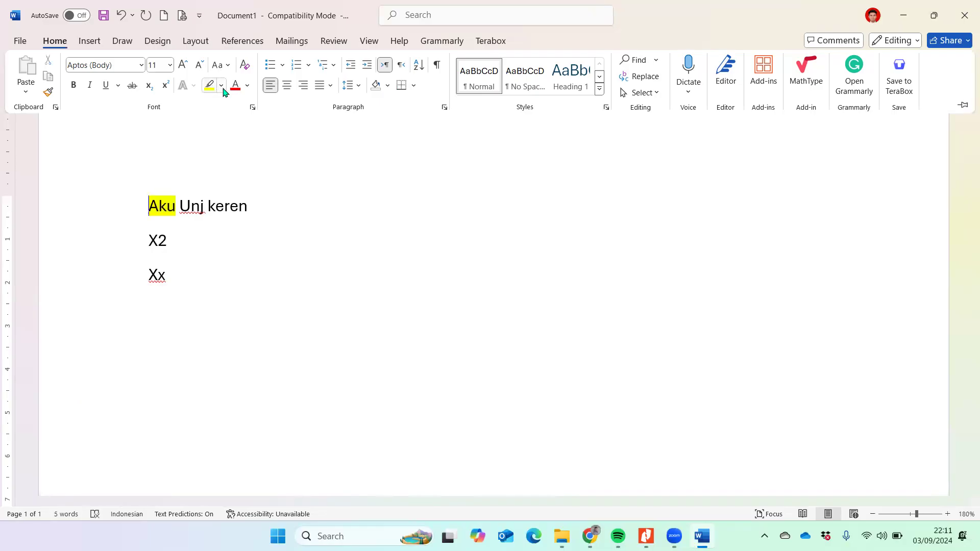
Step: Remove the highlight from the word "Aku" on the first line by setting its highlight to No Color
{"action": "left_click", "coordinate": [223, 92]}
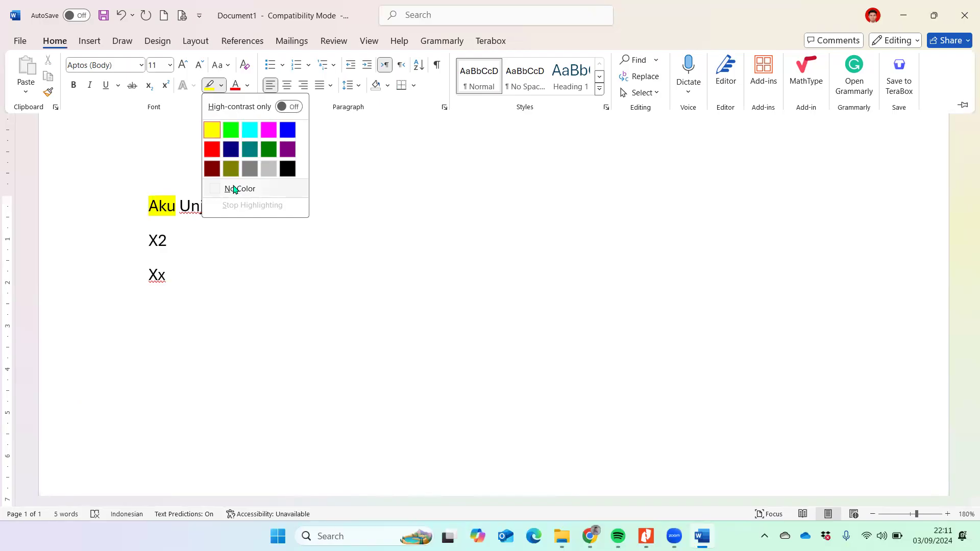
{"action": "left_click", "coordinate": [168, 216]}
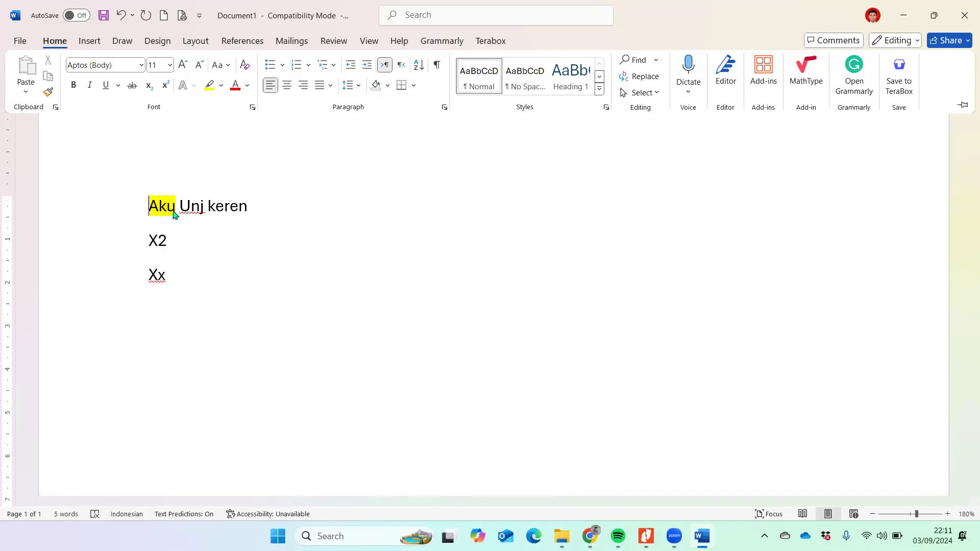
{"action": "left_click", "coordinate": [175, 215]}
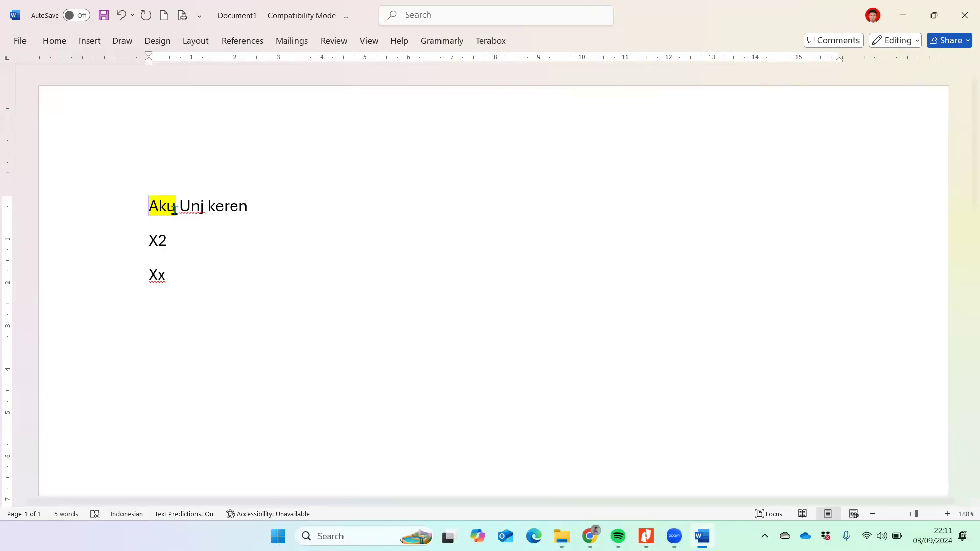
{"action": "left_click_drag", "start_coordinate": [175, 209], "coordinate": [148, 214]}
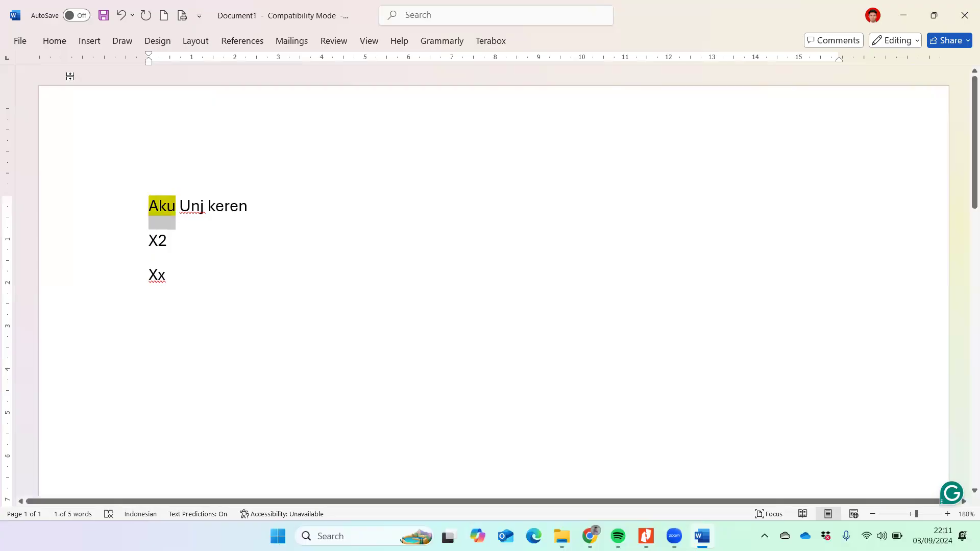
{"action": "left_click", "coordinate": [55, 41]}
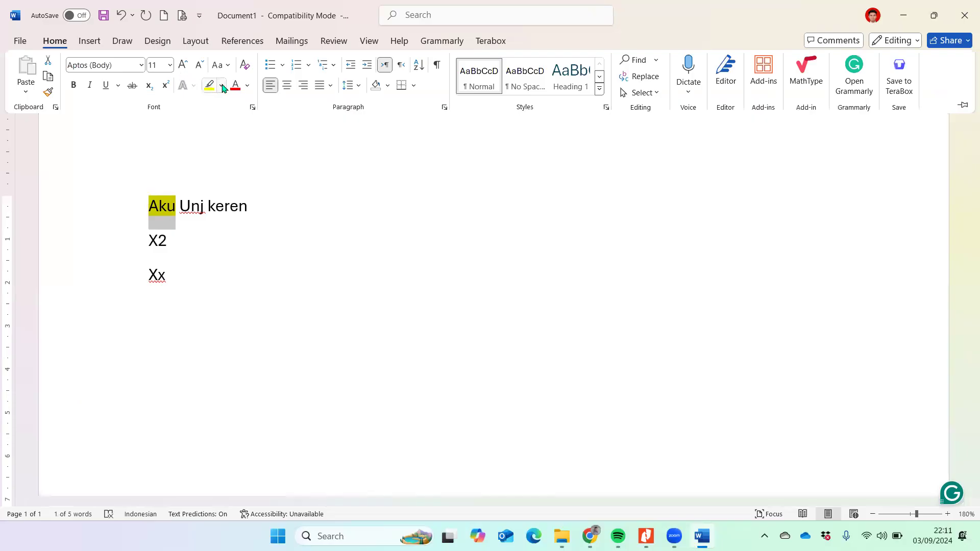
{"action": "left_click", "coordinate": [223, 88]}
{"action": "left_click", "coordinate": [232, 188]}
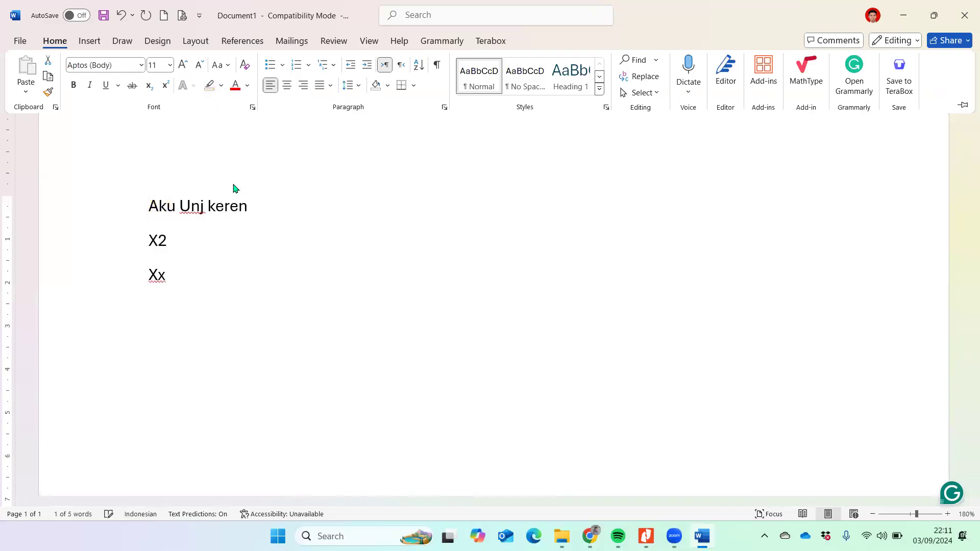
{"action": "left_click", "coordinate": [205, 239]}
{"action": "left_click", "coordinate": [51, 43]}
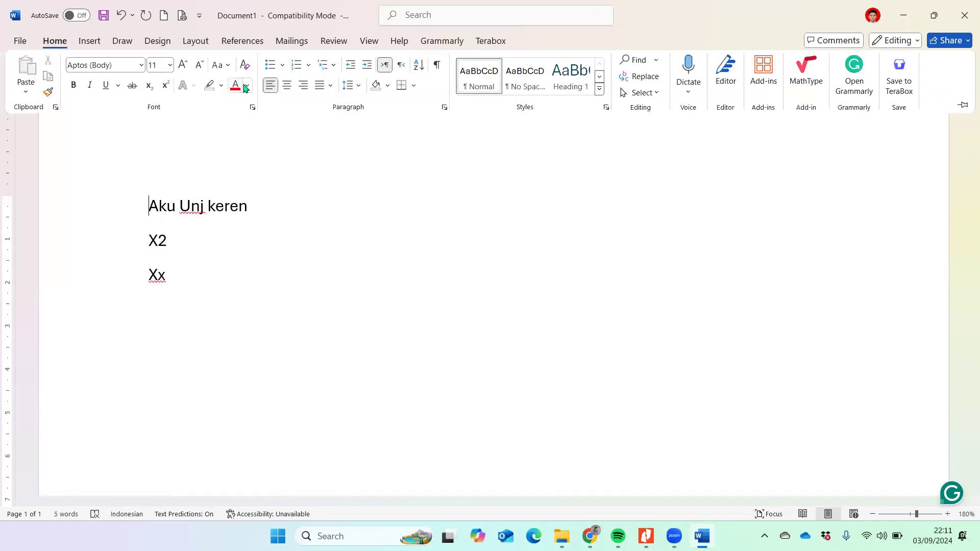
{"action": "left_click", "coordinate": [245, 87]}
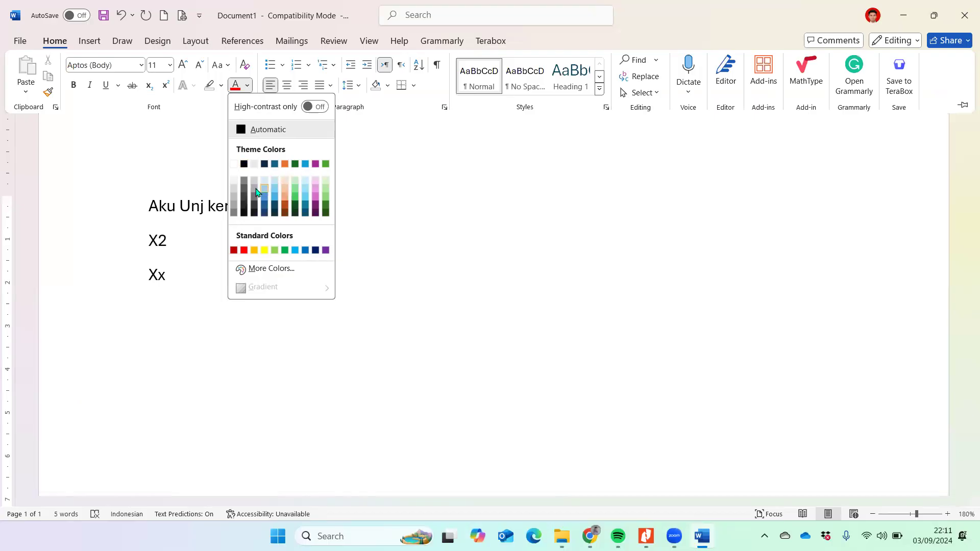
{"action": "key", "text": "Escape"}
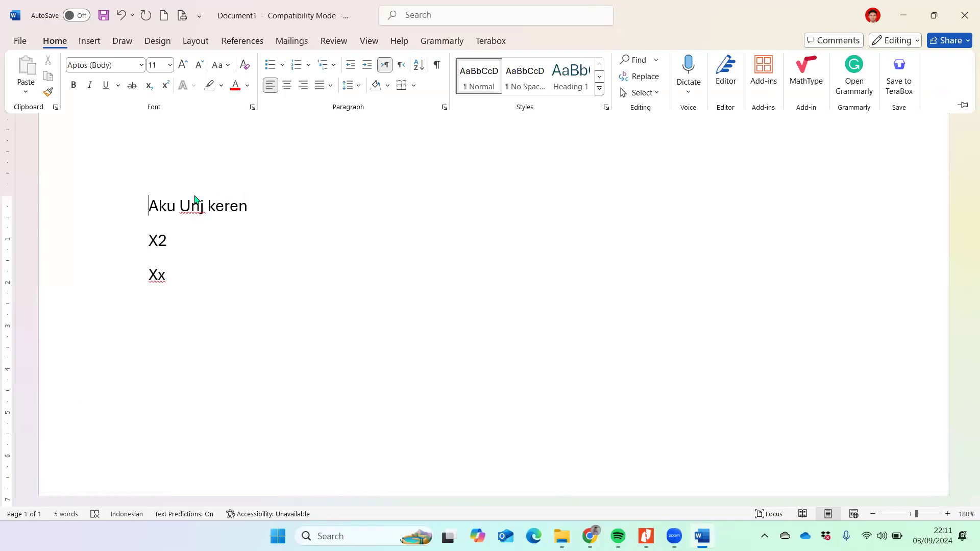